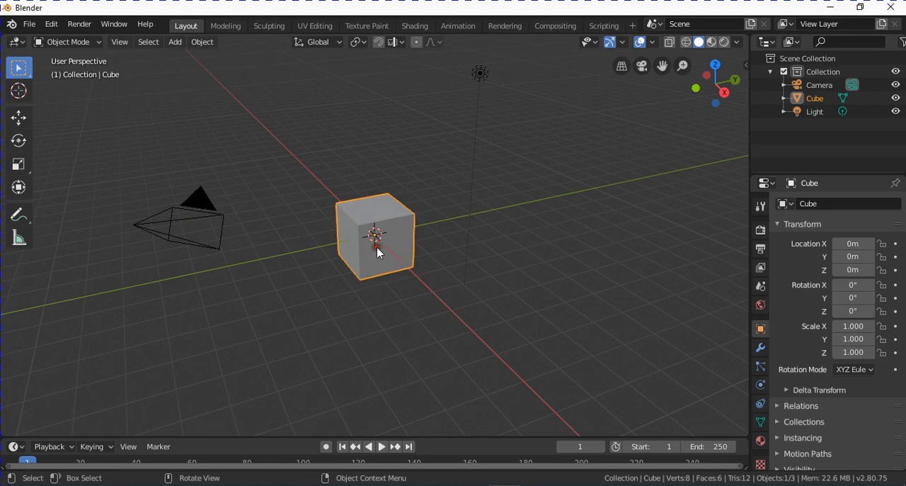
- Delete the default cube and import the Wavefront model lucerna.obj from the LUCERNA folder inside 20190901 TUTORIALES BLENDER 2-80
{"action": "key", "text": "Delete"}
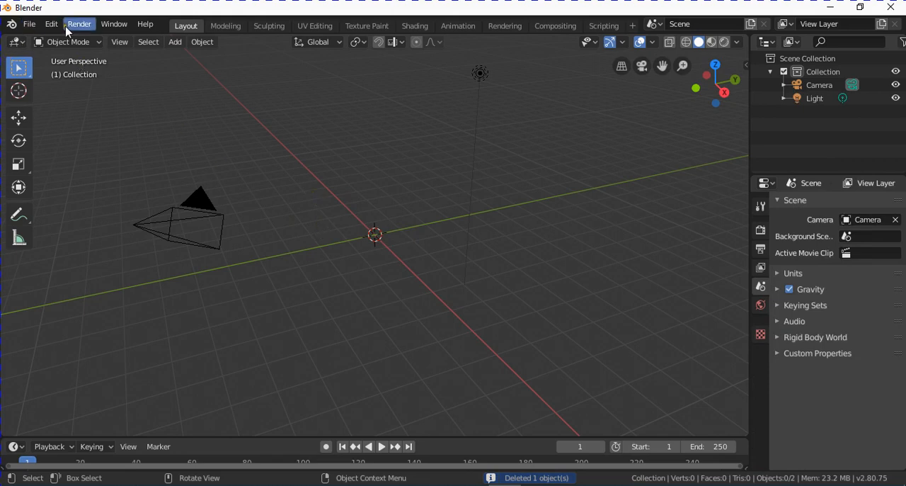
{"action": "left_click", "coordinate": [31, 28]}
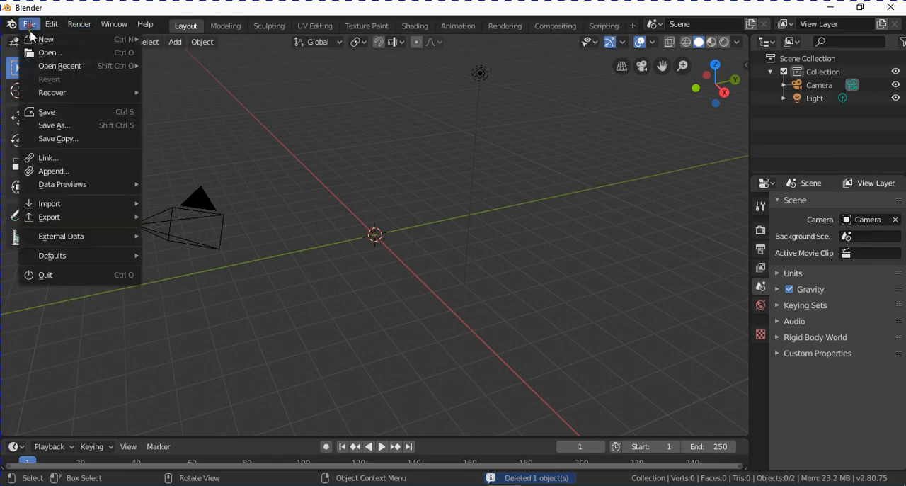
{"action": "mouse_move", "coordinate": [49, 205]}
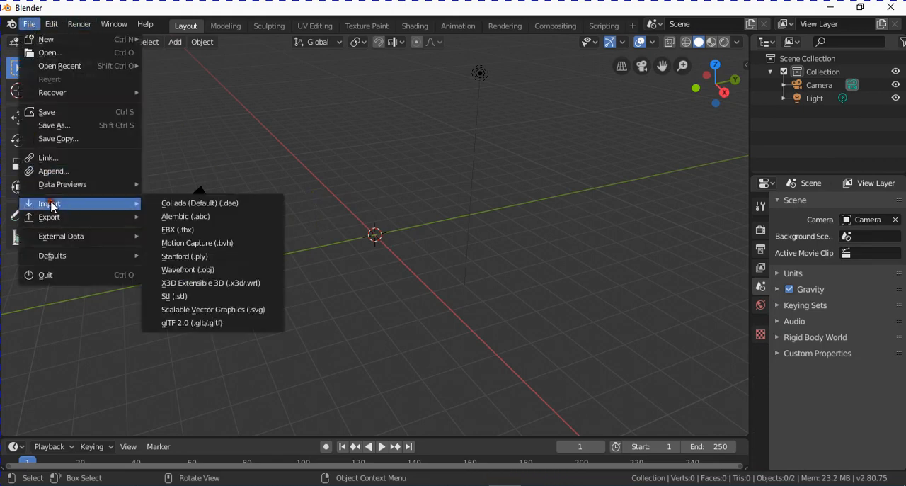
{"action": "left_click", "coordinate": [221, 269]}
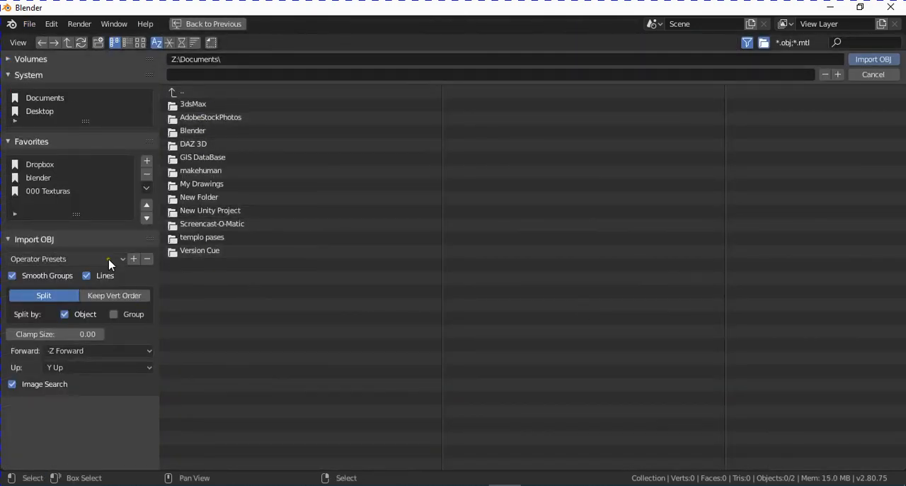
{"action": "left_click", "coordinate": [37, 178]}
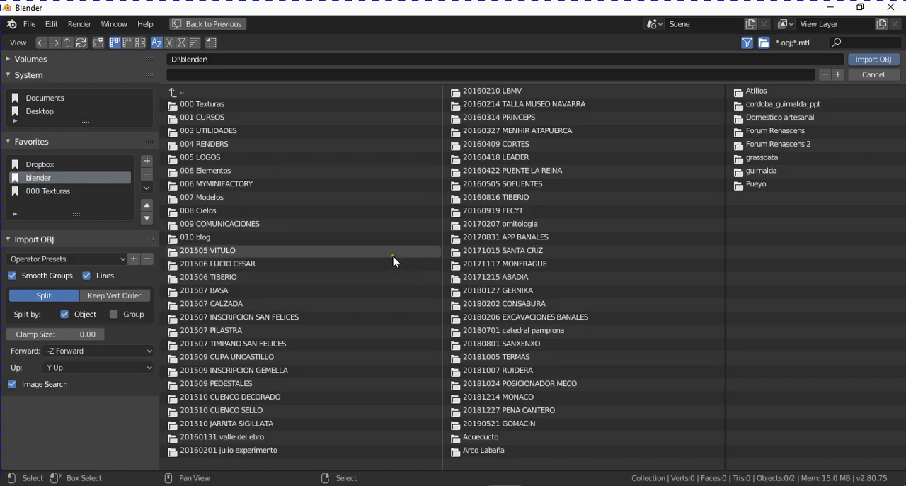
{"action": "left_click", "coordinate": [213, 118]}
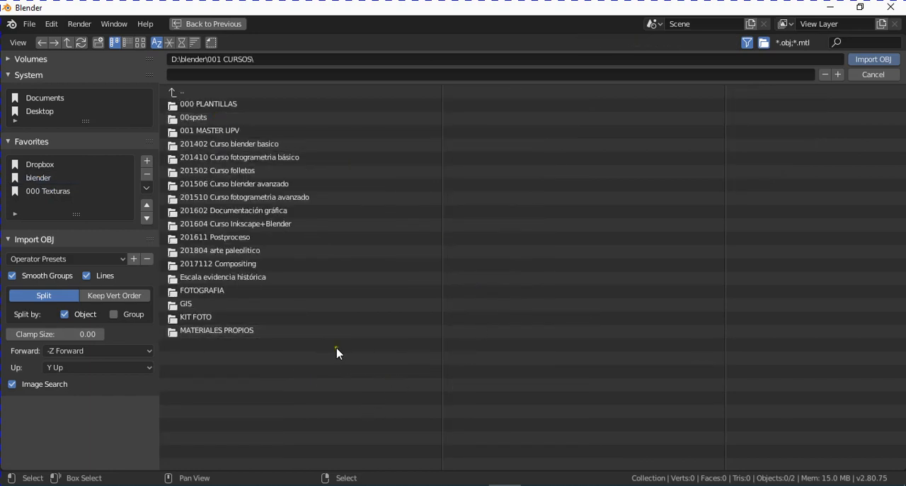
{"action": "left_click", "coordinate": [241, 331]}
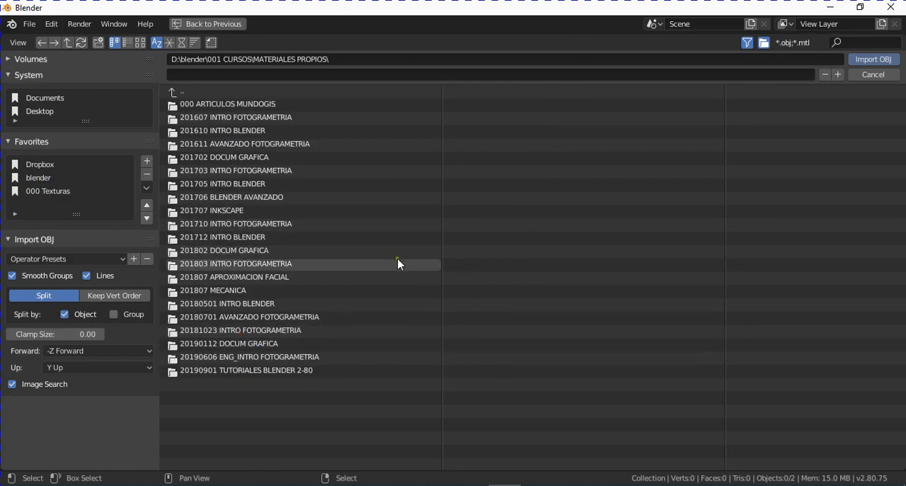
{"action": "left_click", "coordinate": [301, 372]}
{"action": "left_click", "coordinate": [188, 104]}
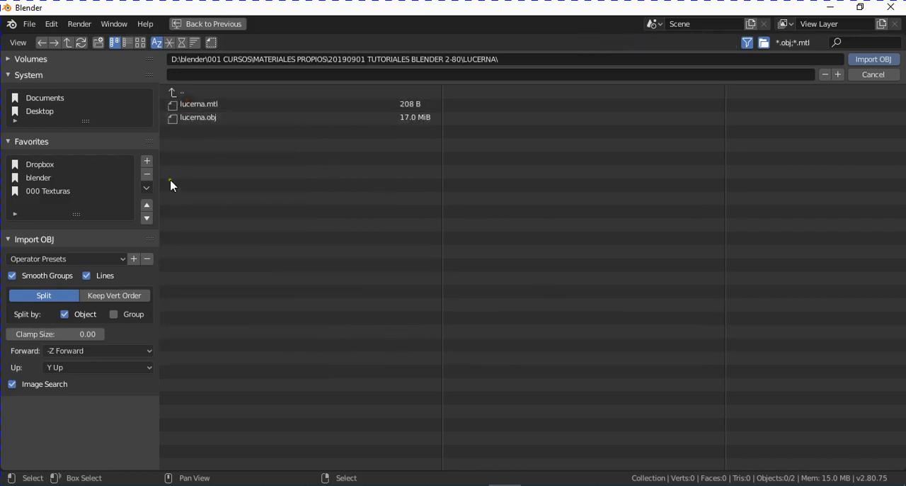
{"action": "left_click", "coordinate": [206, 121]}
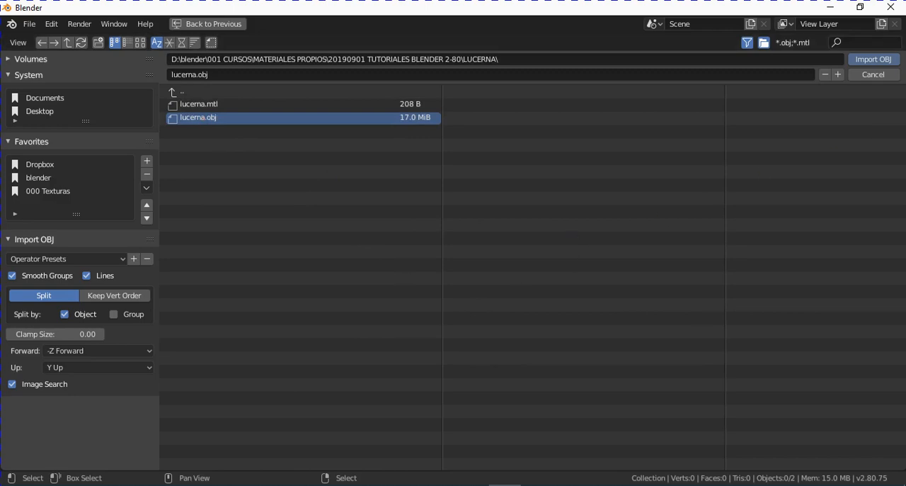
{"action": "left_click", "coordinate": [882, 64]}
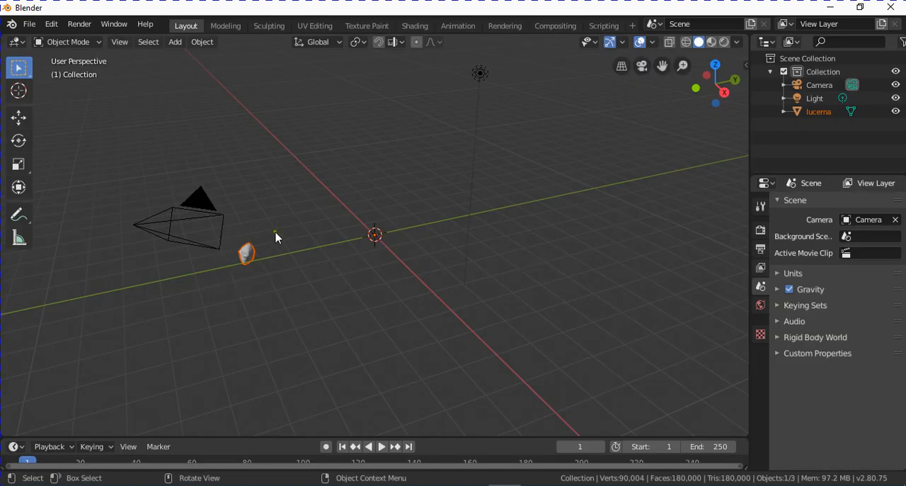
- Select the imported lucerna mesh and centre it on the world origin with Set Origin, Geometry to Origin
{"action": "scroll", "coordinate": [289, 257], "scroll_direction": "up", "scroll_amount": 3}
{"action": "middle_click_drag", "start_coordinate": [255, 281], "coordinate": [313, 310]}
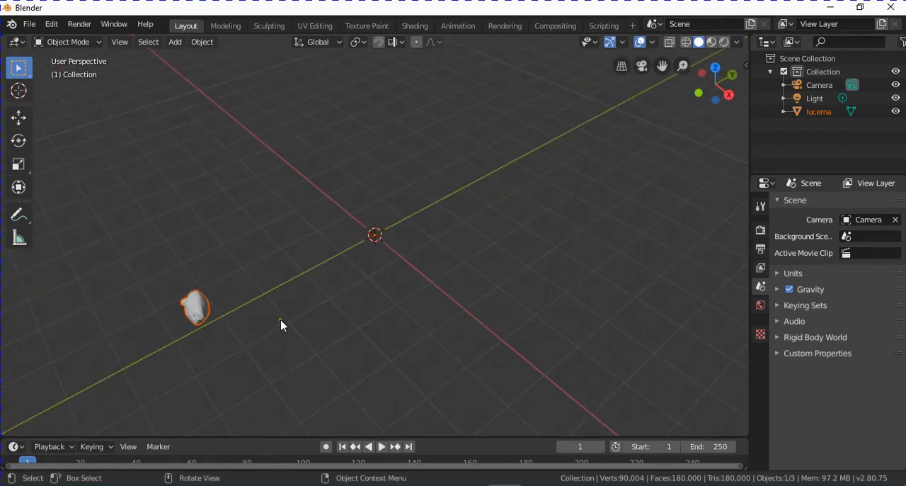
{"action": "left_click", "coordinate": [199, 306]}
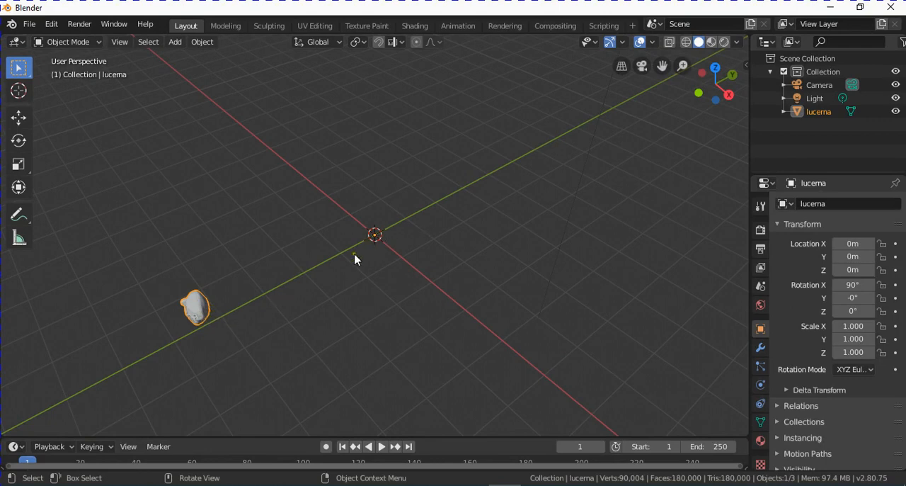
{"action": "scroll", "coordinate": [379, 239], "scroll_direction": "up", "scroll_amount": 2}
{"action": "scroll", "coordinate": [378, 240], "scroll_direction": "down", "scroll_amount": 2}
{"action": "left_click", "coordinate": [202, 42]}
{"action": "mouse_move", "coordinate": [214, 74]}
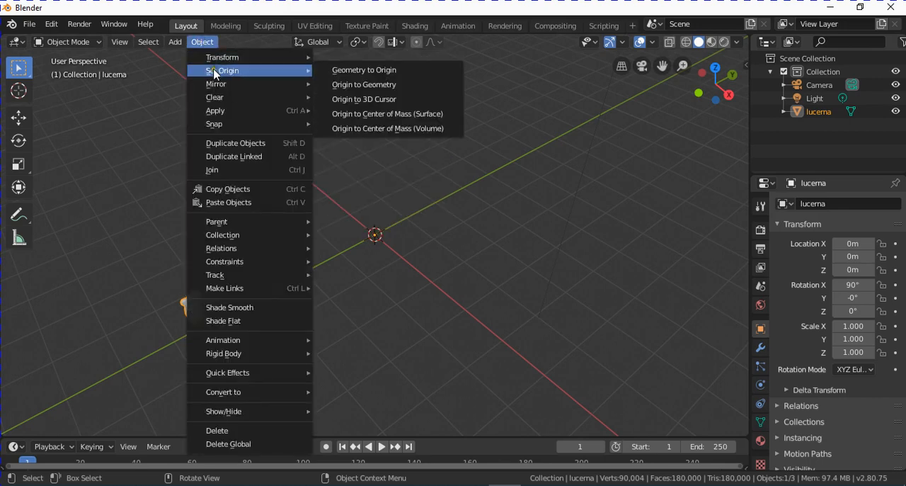
{"action": "left_click", "coordinate": [364, 70]}
{"action": "scroll", "coordinate": [395, 260], "scroll_direction": "up", "scroll_amount": 10}
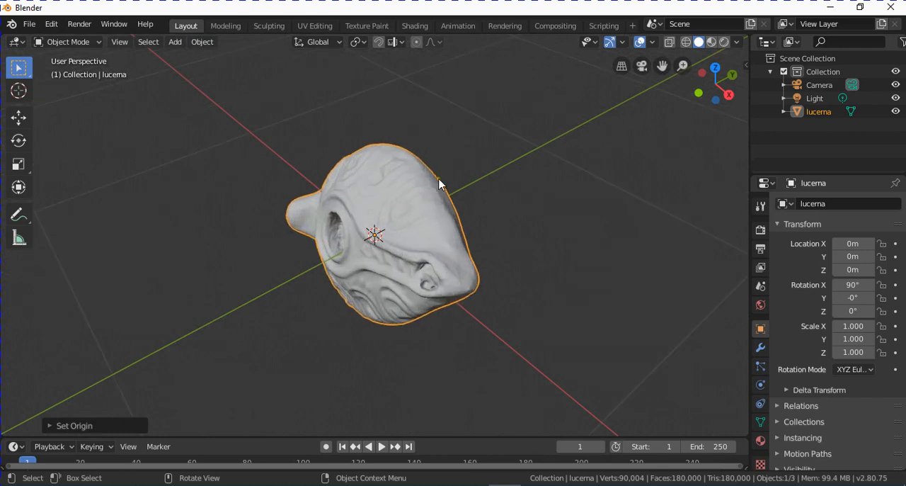
- Switch the viewport to orthographic projection and examine the lamp's orientation from the front, right and top views
{"action": "middle_click_drag", "start_coordinate": [450, 242], "coordinate": [420, 244]}
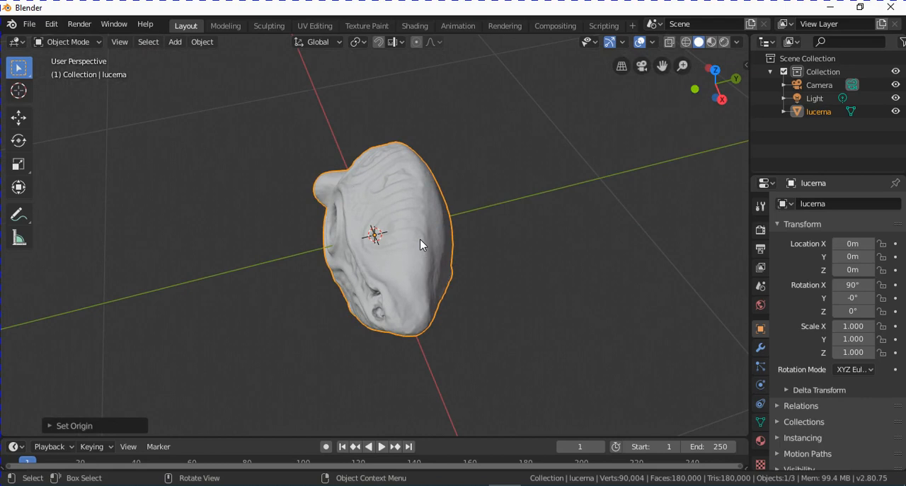
{"action": "middle_click_drag", "start_coordinate": [238, 206], "coordinate": [237, 162]}
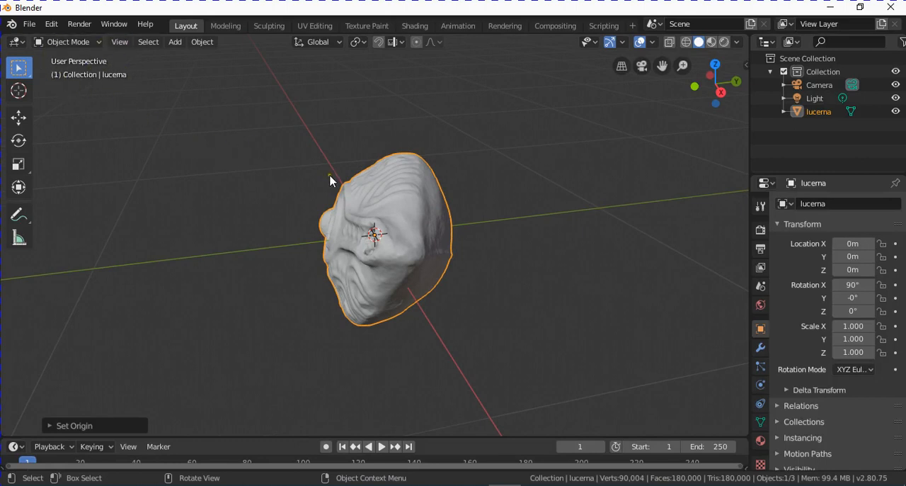
{"action": "mouse_move", "coordinate": [330, 180]}
{"action": "middle_mouse_down"}
{"action": "mouse_move", "coordinate": [324, 192]}
{"action": "mouse_move", "coordinate": [332, 189]}
{"action": "middle_mouse_up"}
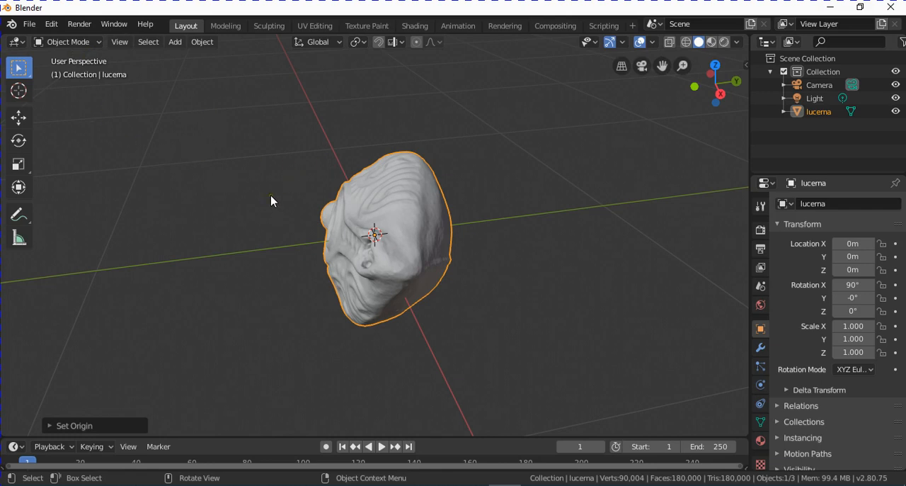
{"action": "key", "text": "KP_5"}
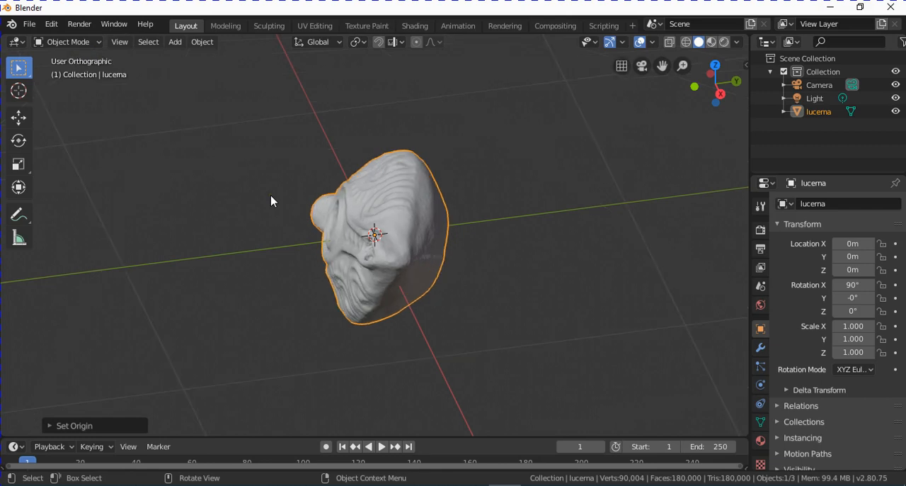
{"action": "middle_click_drag", "start_coordinate": [371, 205], "coordinate": [369, 201]}
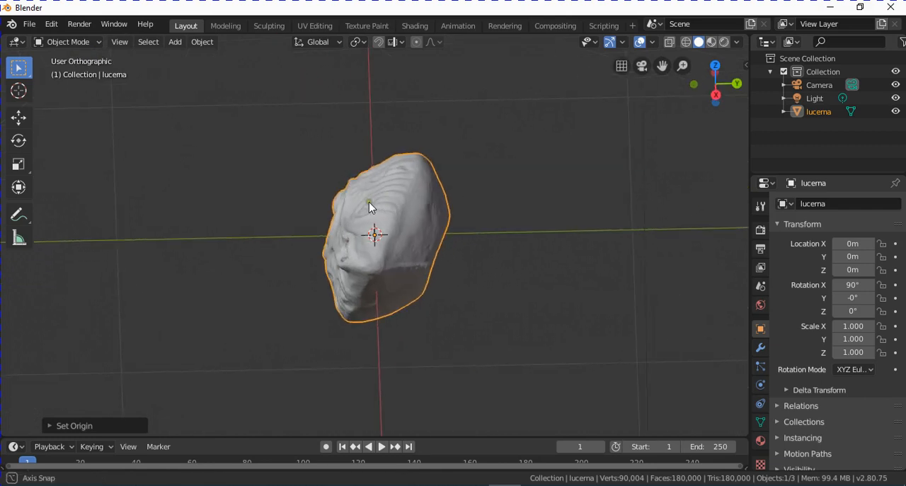
{"action": "middle_click_drag", "start_coordinate": [238, 225], "coordinate": [295, 192]}
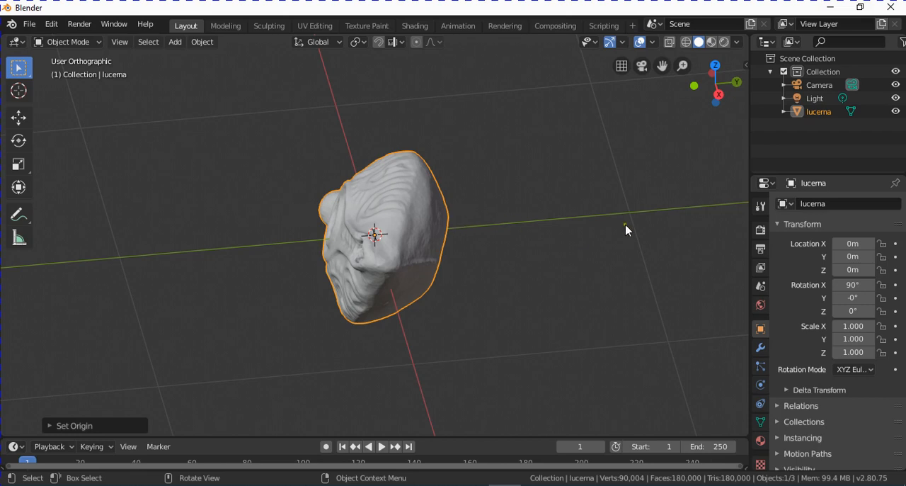
{"action": "key", "text": "KP_1"}
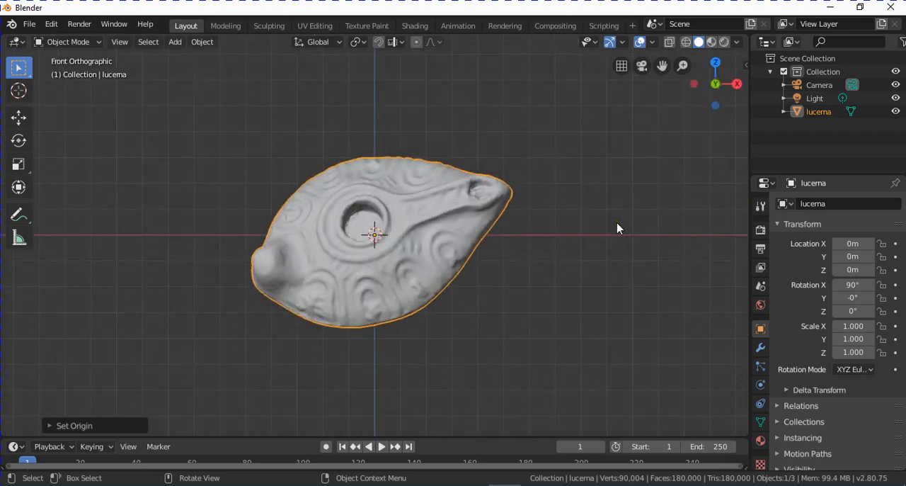
{"action": "key", "text": "KP_3"}
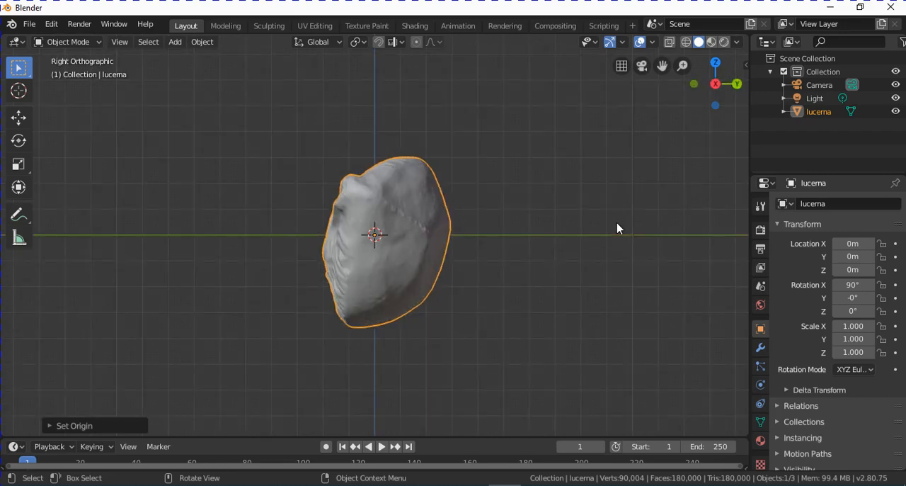
{"action": "key", "text": "KP_7"}
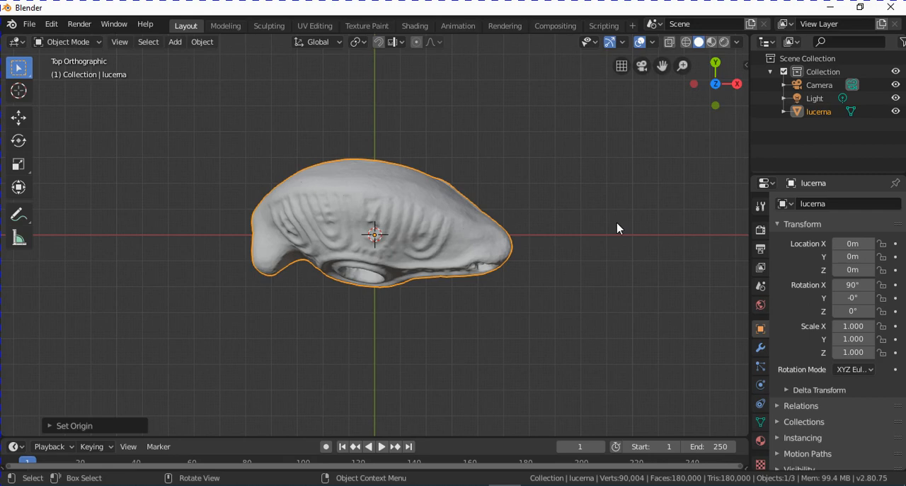
{"action": "key", "text": "KP_1"}
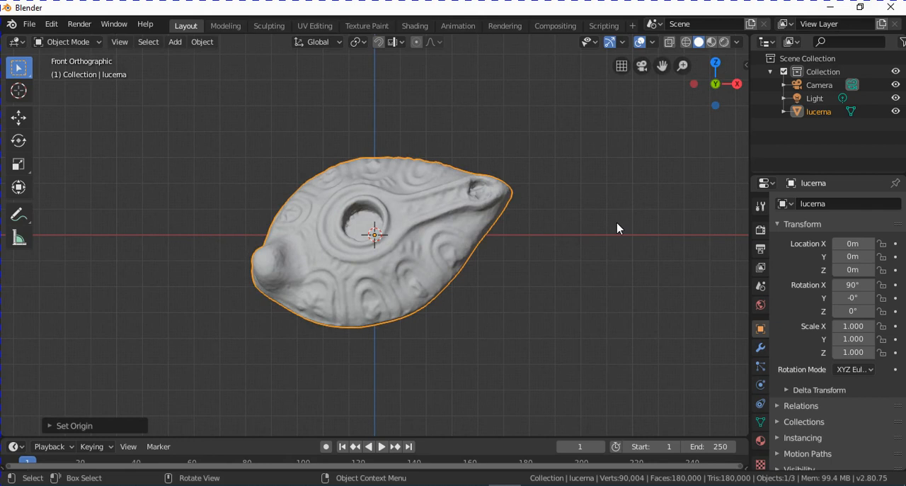
- In the right orthographic view, rotate the lamp by about 74° so its decorated face points upward
{"action": "key", "text": "KP_3"}
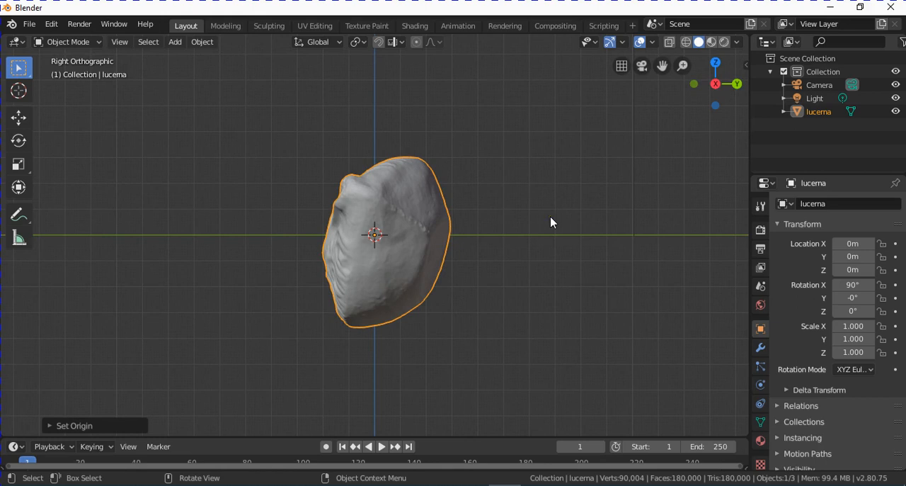
{"action": "key", "text": "r"}
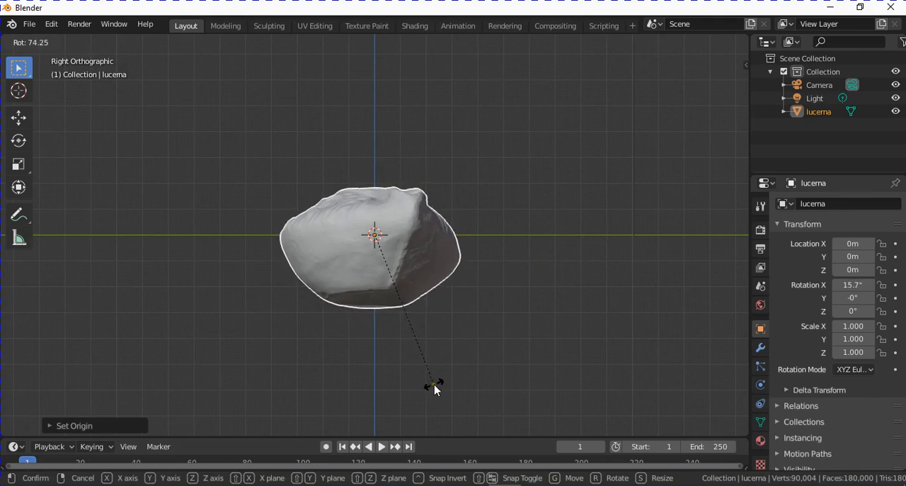
{"action": "left_click", "coordinate": [434, 387]}
- In the front orthographic view, rotate the lamp by about 11° to level its base
{"action": "key", "text": "KP_1"}
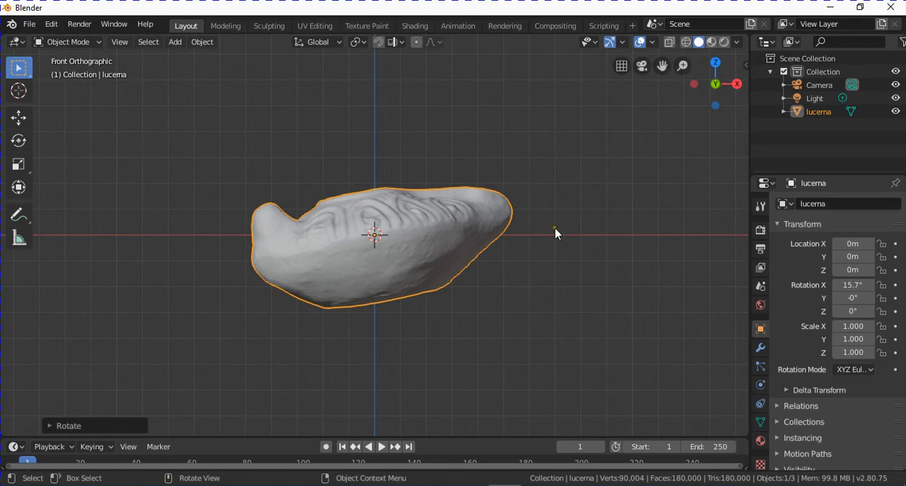
{"action": "key", "text": "r"}
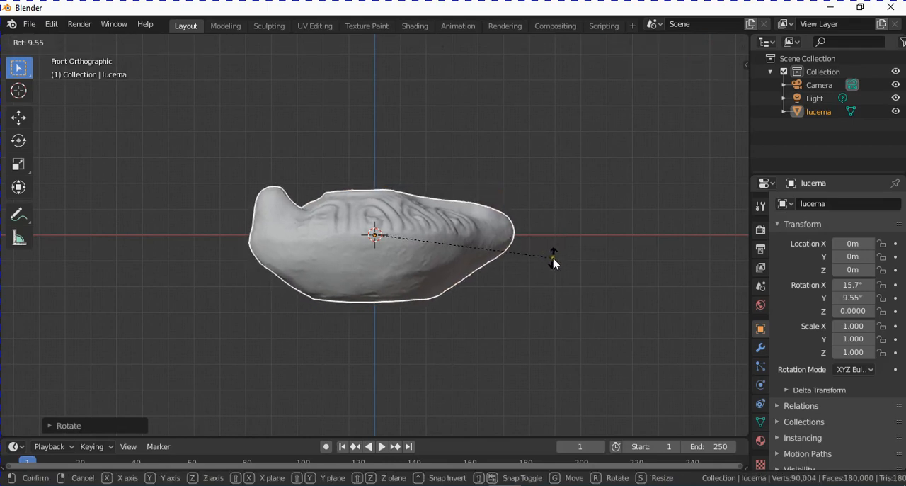
{"action": "left_click", "coordinate": [551, 266]}
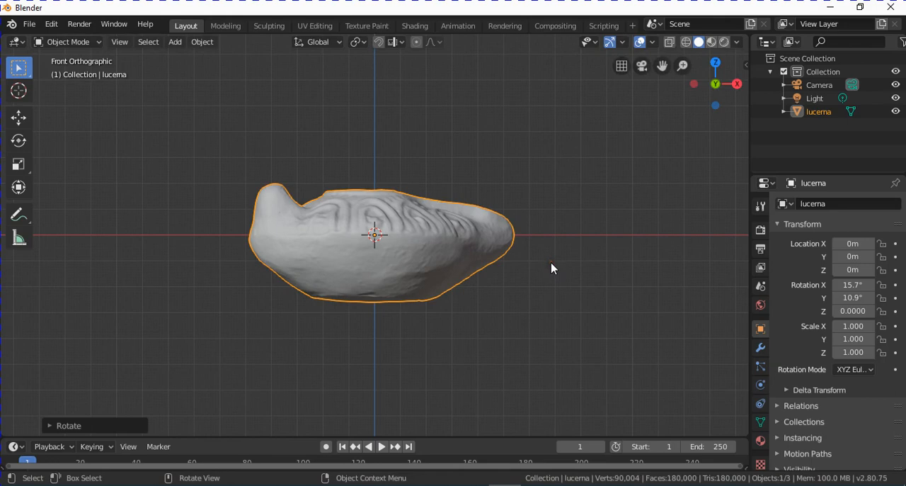
- In the top orthographic view, rotate the lamp about -15° around Z with the Rotate tool, aligning its spout with the X axis
{"action": "key", "text": "KP_7"}
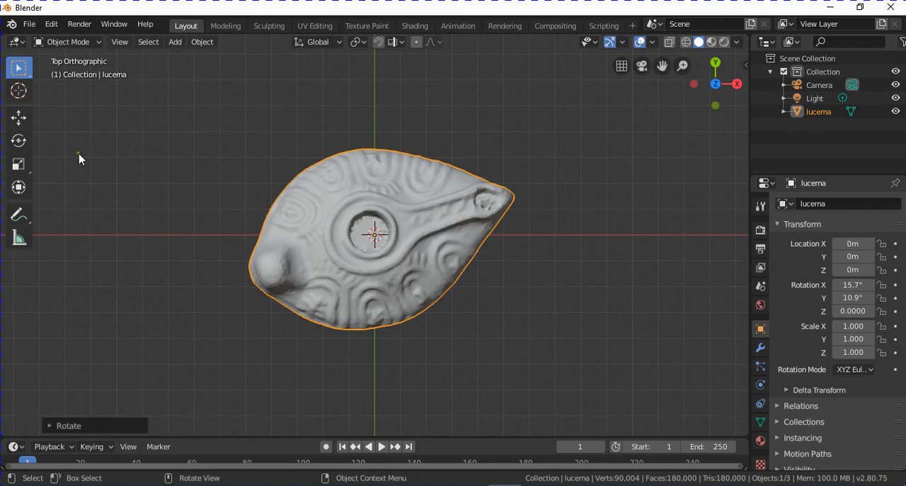
{"action": "left_click", "coordinate": [19, 141]}
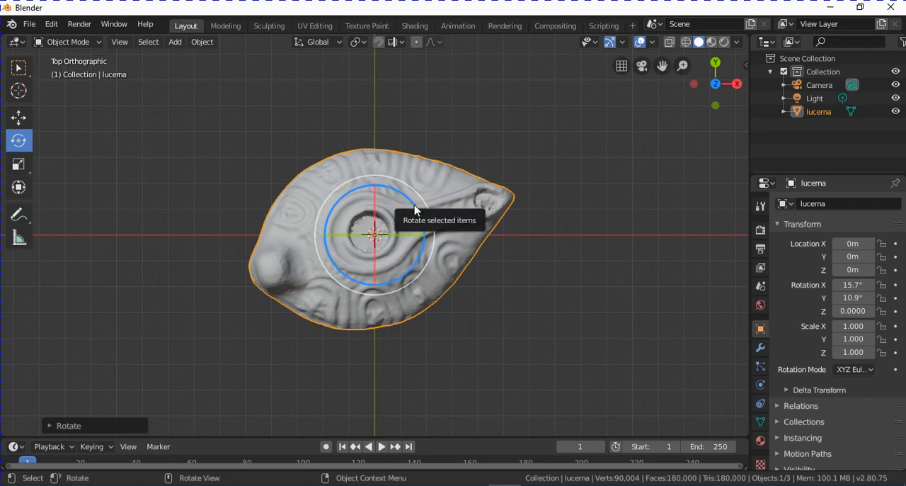
{"action": "mouse_move", "coordinate": [414, 209]}
{"action": "left_mouse_down"}
{"action": "mouse_move", "coordinate": [410, 203]}
{"action": "mouse_move", "coordinate": [417, 219]}
{"action": "mouse_move", "coordinate": [426, 211]}
{"action": "left_mouse_up"}
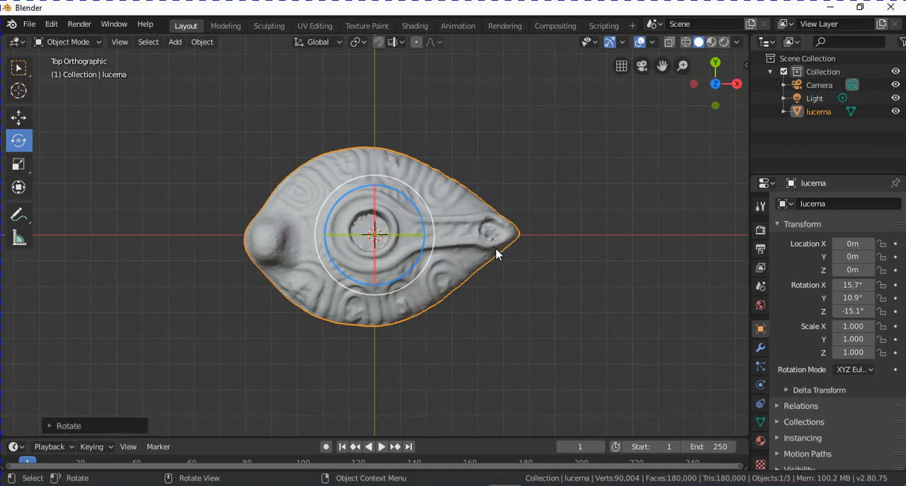
- In the front orthographic view, rotate the lamp slightly to about 10° on Y to fine-tune the levelling of its base
{"action": "key", "text": "KP_1"}
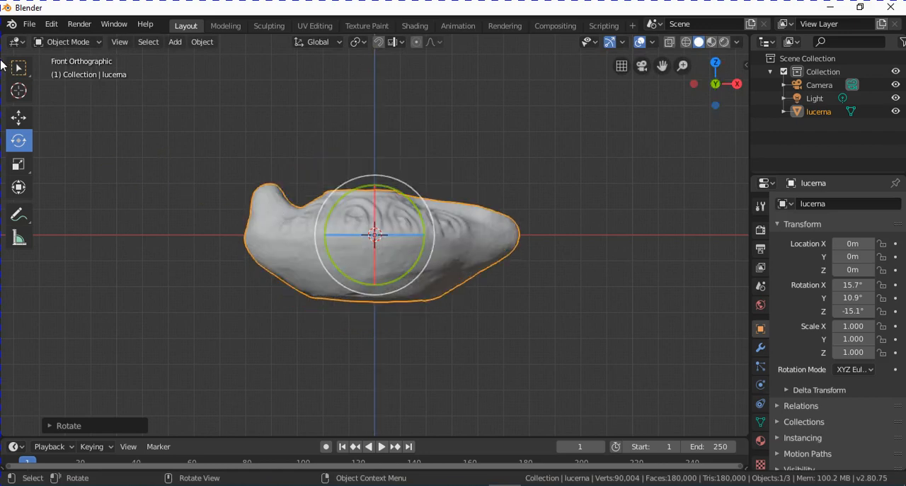
{"action": "left_click", "coordinate": [18, 67]}
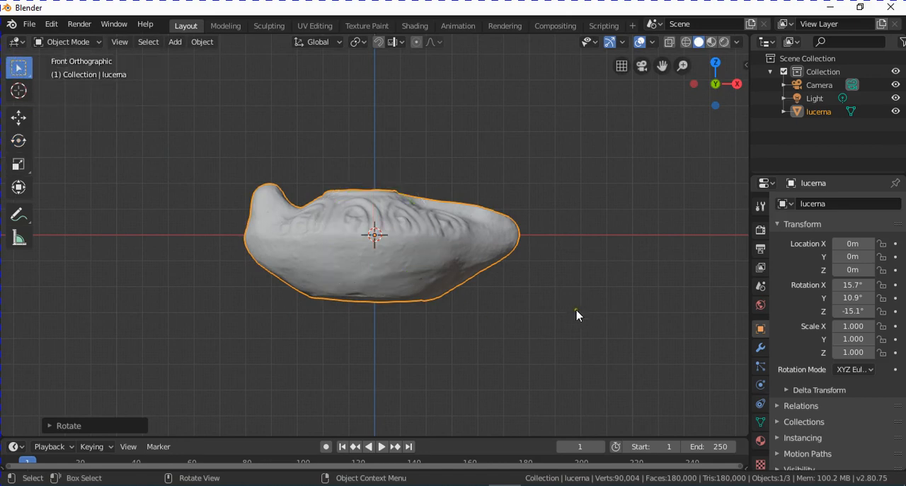
{"action": "key", "text": "r"}
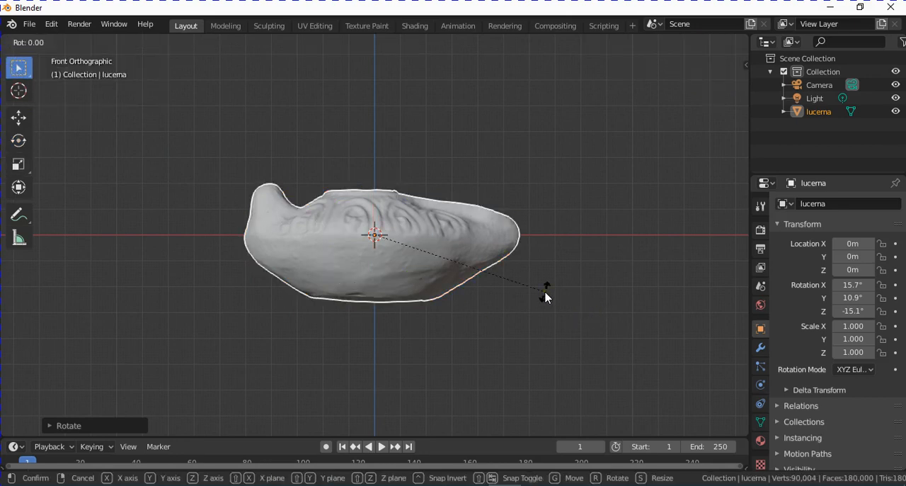
{"action": "left_click", "coordinate": [551, 295]}
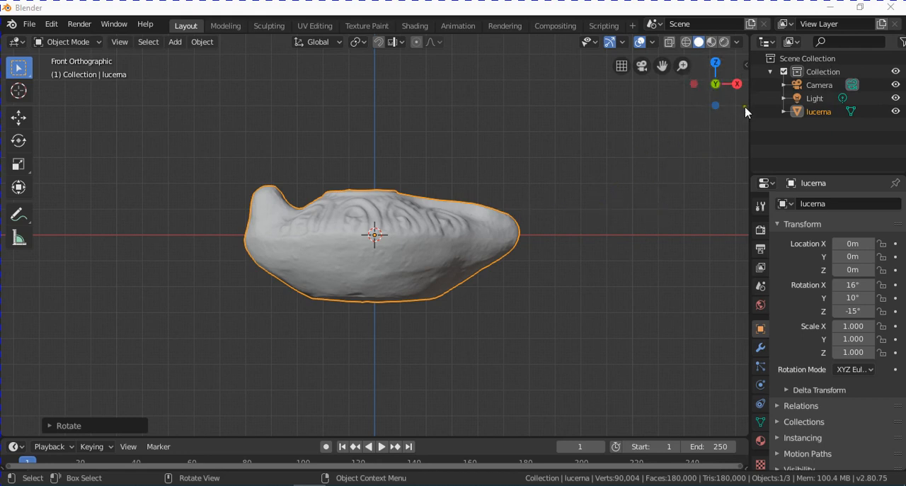
- Preview the lamp in Look Dev and Rendered shading, and leave the viewport in Look Dev mode
{"action": "left_click", "coordinate": [712, 43]}
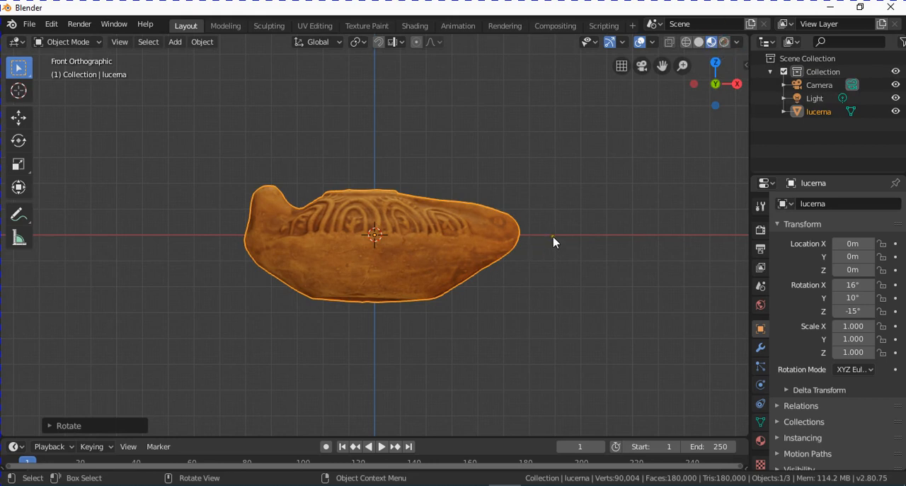
{"action": "left_click", "coordinate": [724, 43]}
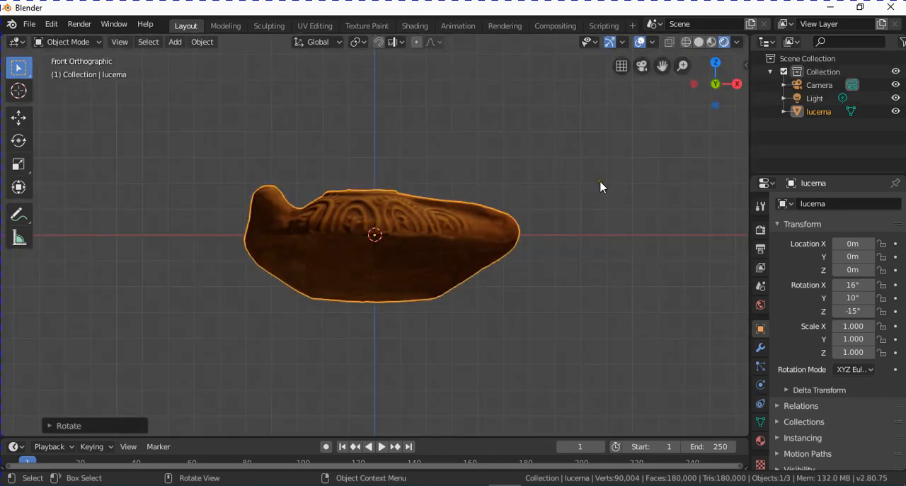
{"action": "left_click", "coordinate": [712, 42]}
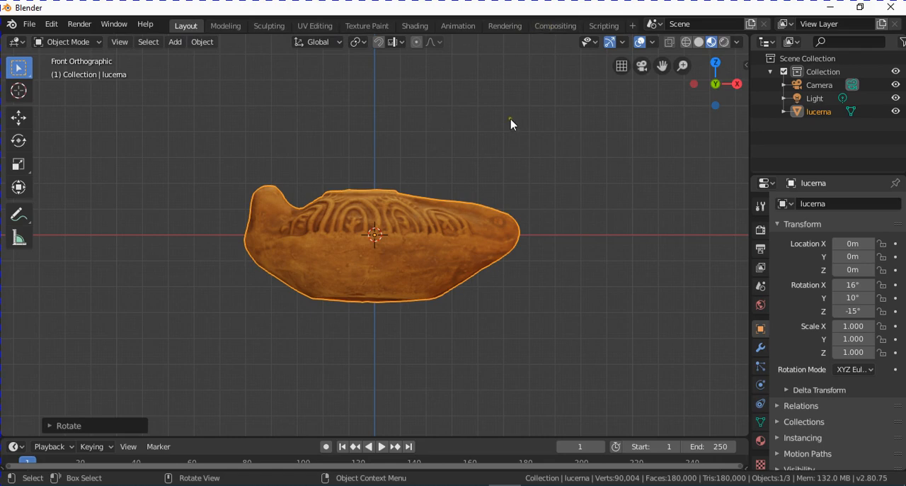
- In the Shading workspace, load lucerna.jpg from the LUCERNA folder into the image texture node of the lamp's material
{"action": "left_click", "coordinate": [416, 25]}
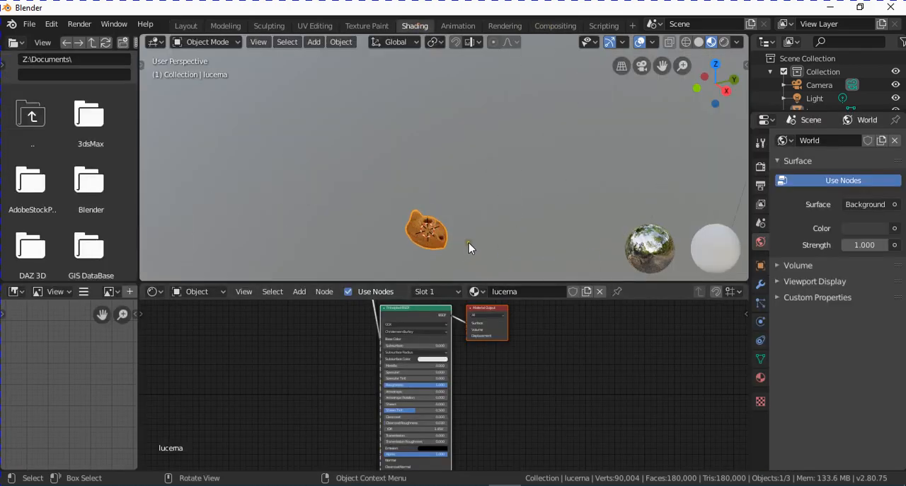
{"action": "middle_click_drag", "start_coordinate": [461, 222], "coordinate": [492, 163]}
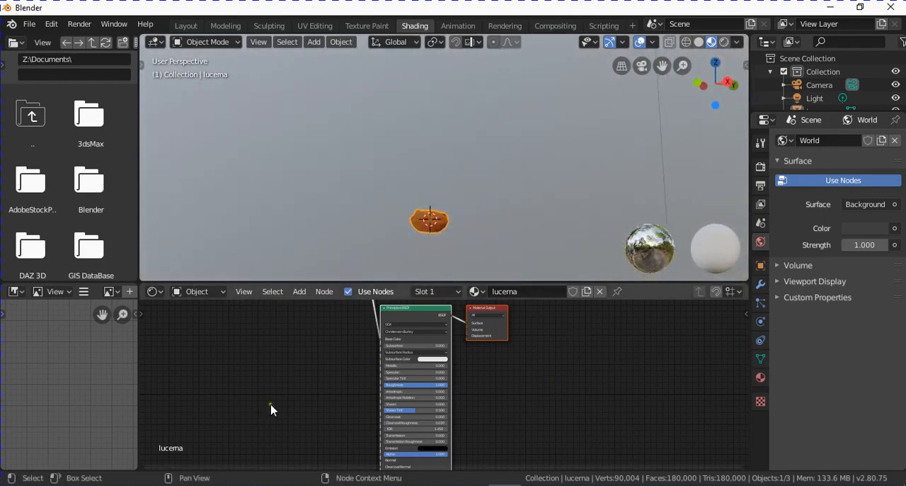
{"action": "scroll", "coordinate": [585, 385], "scroll_direction": "up", "scroll_amount": 1}
{"action": "middle_click_drag", "start_coordinate": [585, 385], "coordinate": [617, 307]}
{"action": "scroll", "coordinate": [473, 351], "scroll_direction": "up", "scroll_amount": 3}
{"action": "middle_click_drag", "start_coordinate": [464, 335], "coordinate": [572, 371]}
{"action": "scroll", "coordinate": [574, 371], "scroll_direction": "up", "scroll_amount": 2}
{"action": "middle_click_drag", "start_coordinate": [523, 358], "coordinate": [516, 398]}
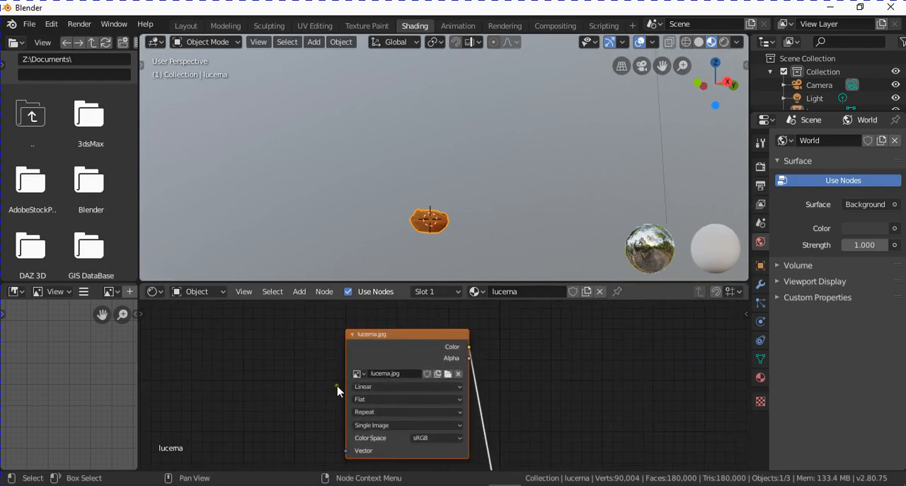
{"action": "left_click", "coordinate": [448, 375]}
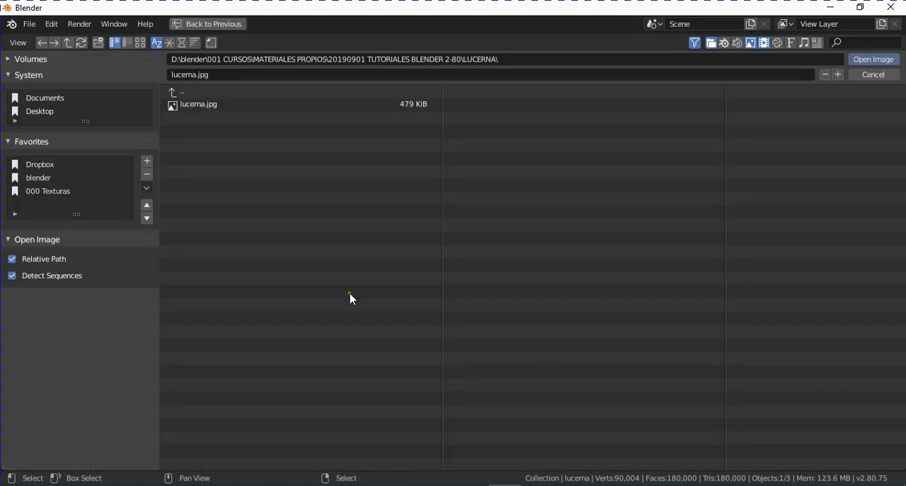
{"action": "left_click", "coordinate": [210, 105]}
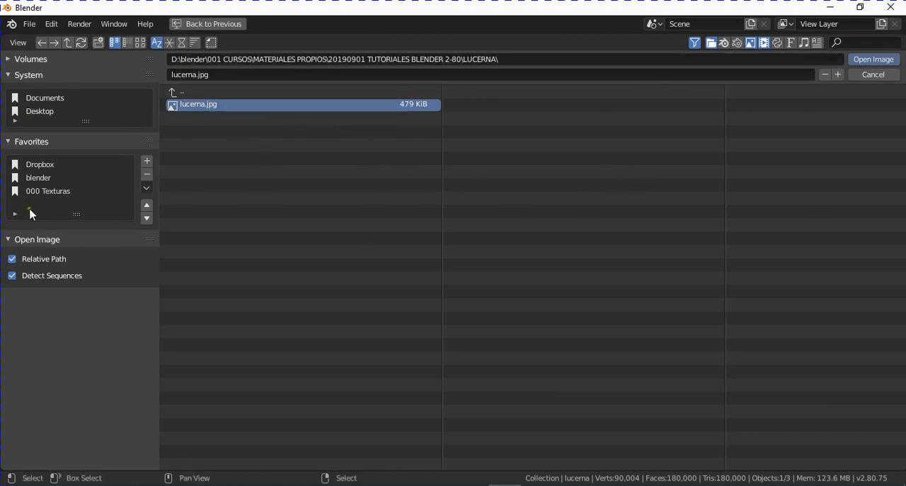
{"action": "left_click", "coordinate": [875, 60]}
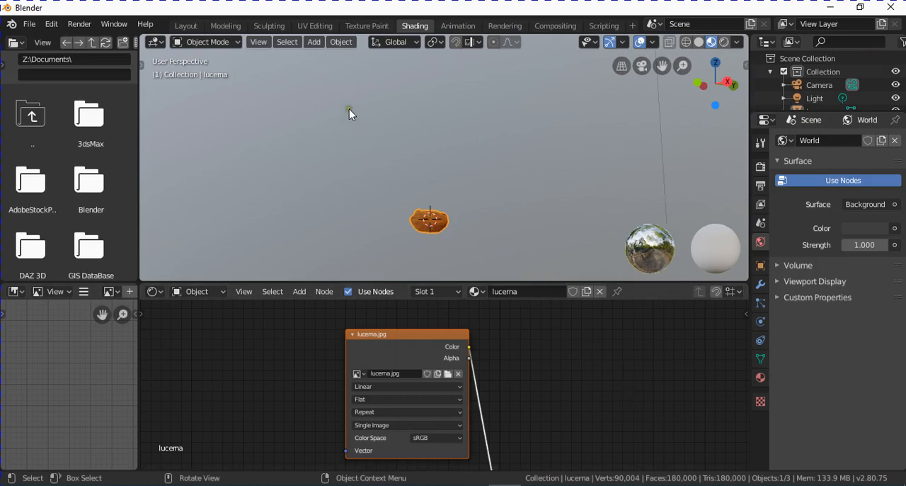
- Return to the Layout workspace and set the scene's length unit to Centimeters
{"action": "left_click", "coordinate": [186, 25]}
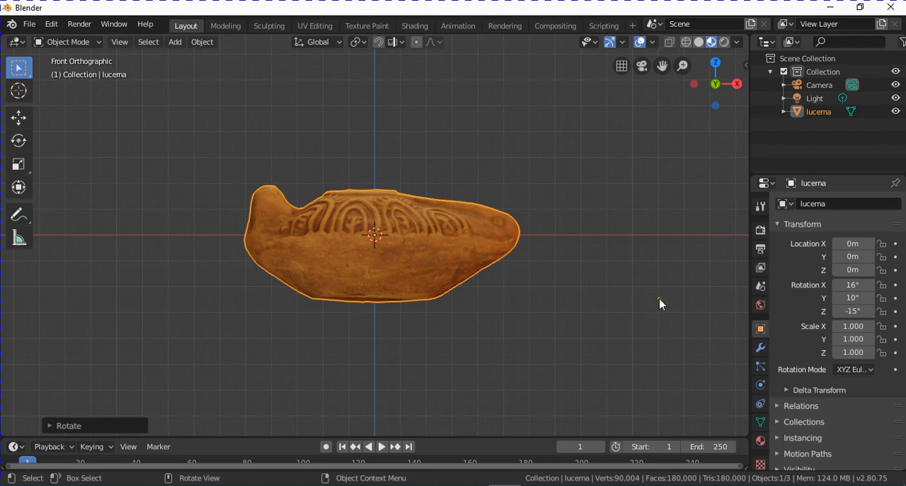
{"action": "left_click", "coordinate": [761, 286]}
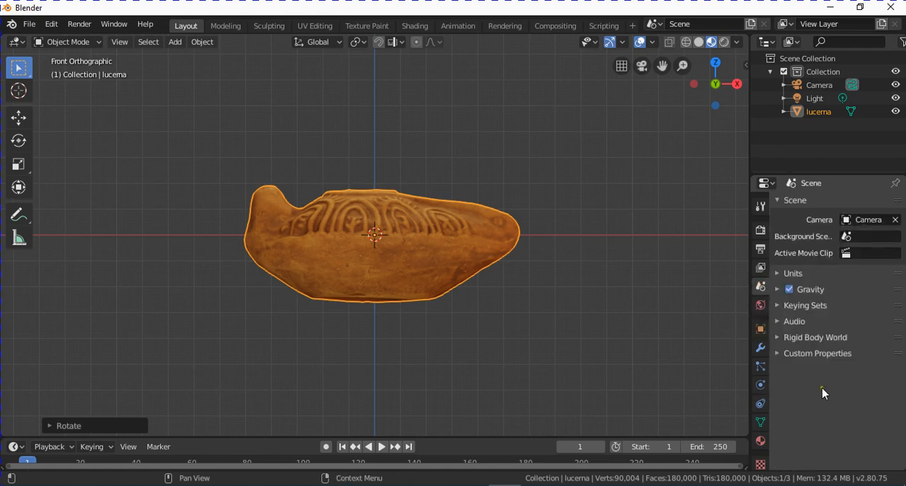
{"action": "left_click", "coordinate": [795, 274]}
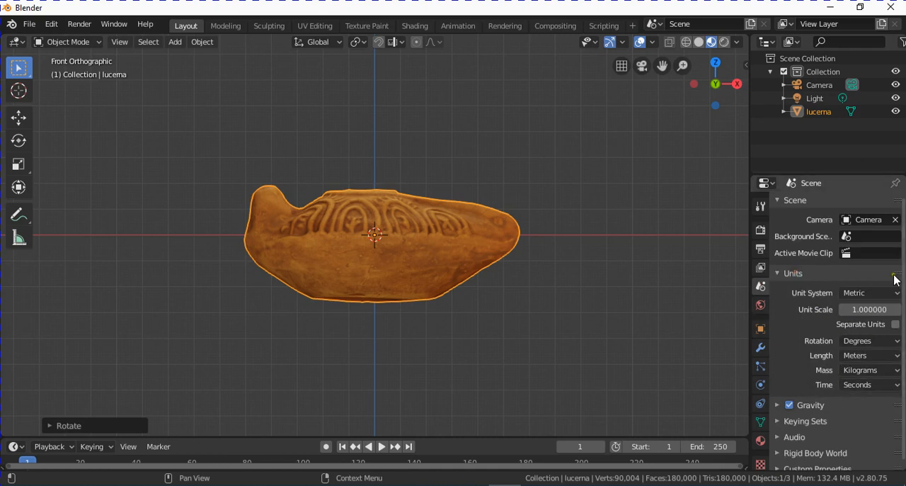
{"action": "left_click", "coordinate": [896, 358]}
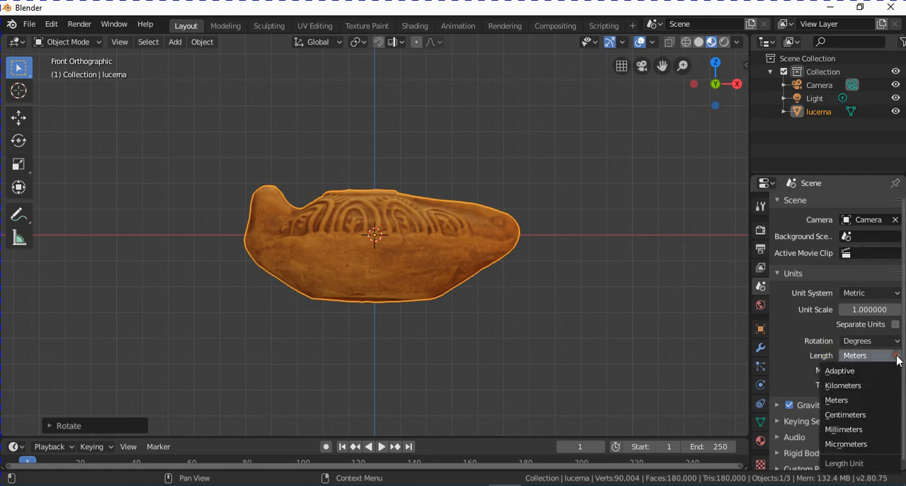
{"action": "left_click", "coordinate": [883, 420]}
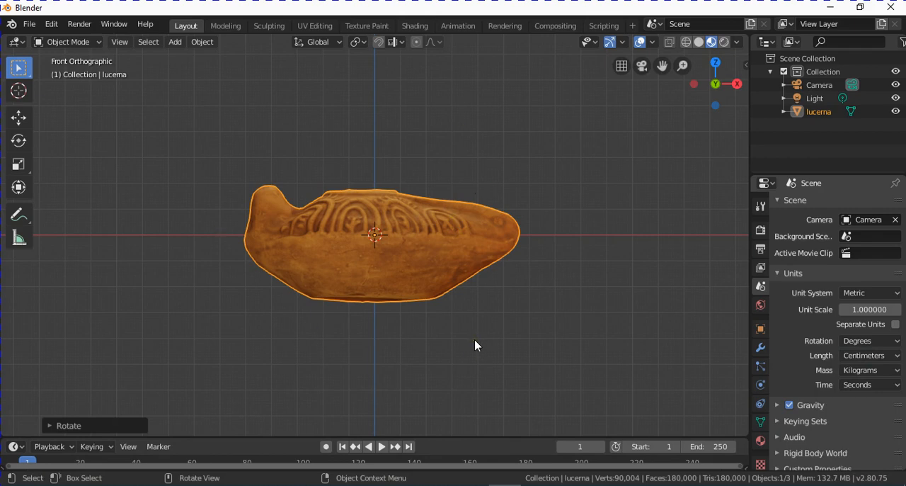
- Display the object's transform values in the viewport and add a cube mesh at the origin
{"action": "key", "text": "n"}
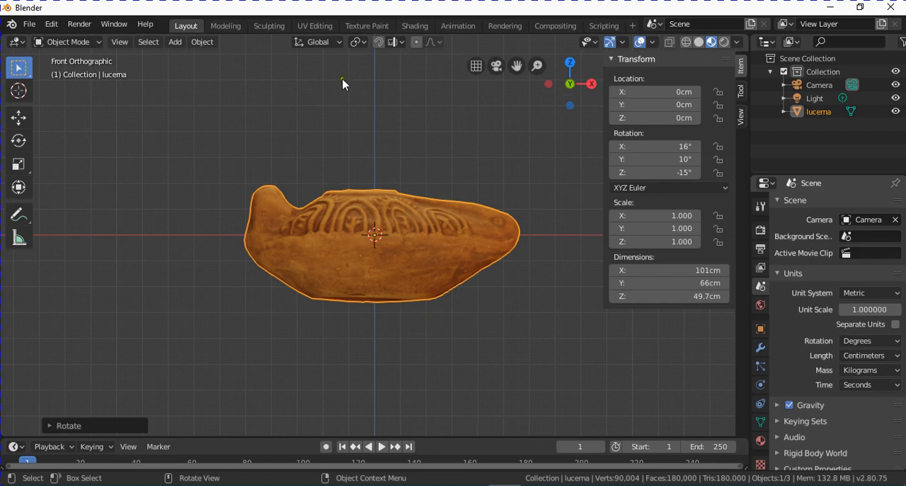
{"action": "left_click", "coordinate": [175, 42]}
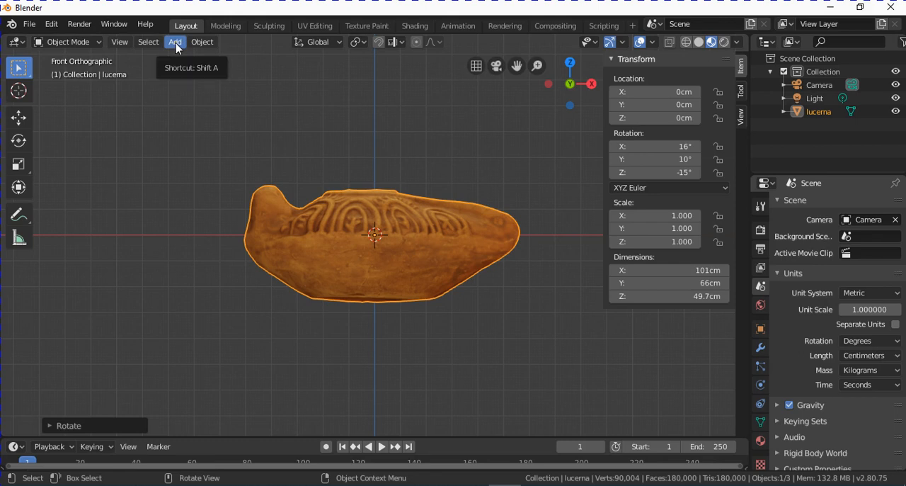
{"action": "left_click", "coordinate": [176, 45]}
{"action": "mouse_move", "coordinate": [234, 57]}
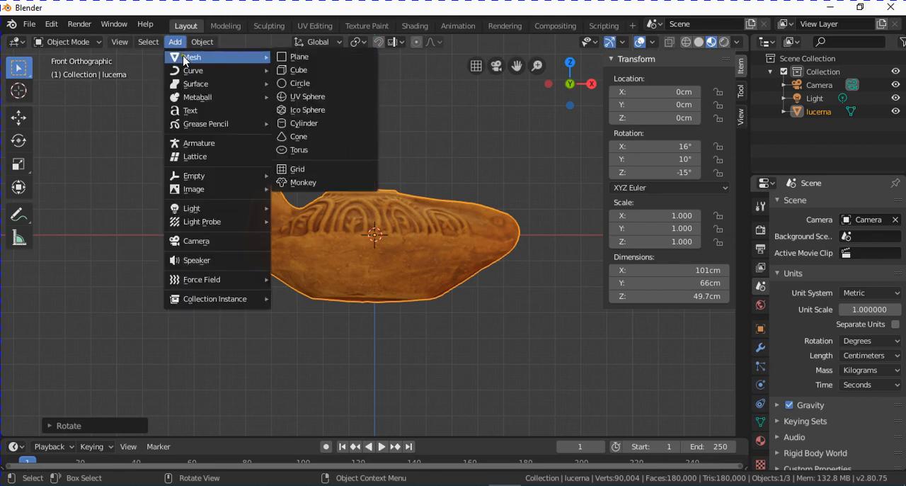
{"action": "left_click", "coordinate": [308, 71]}
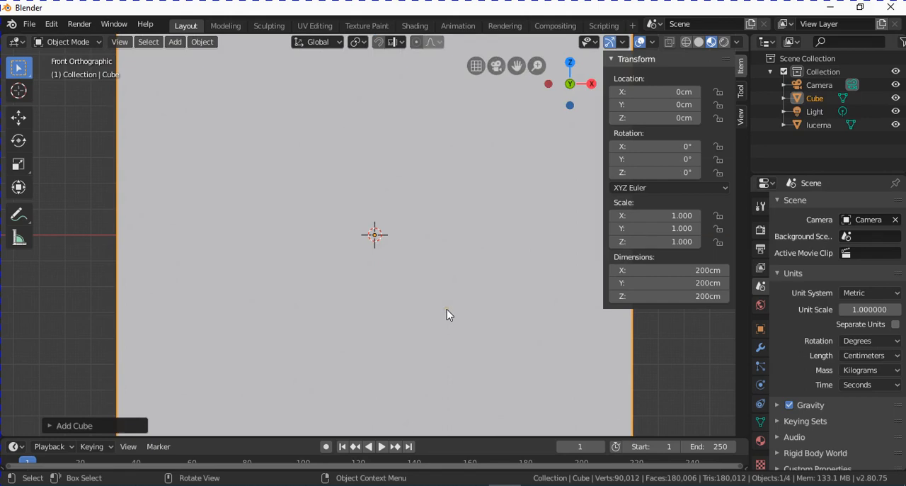
{"action": "scroll", "coordinate": [427, 236], "scroll_direction": "down", "scroll_amount": 2}
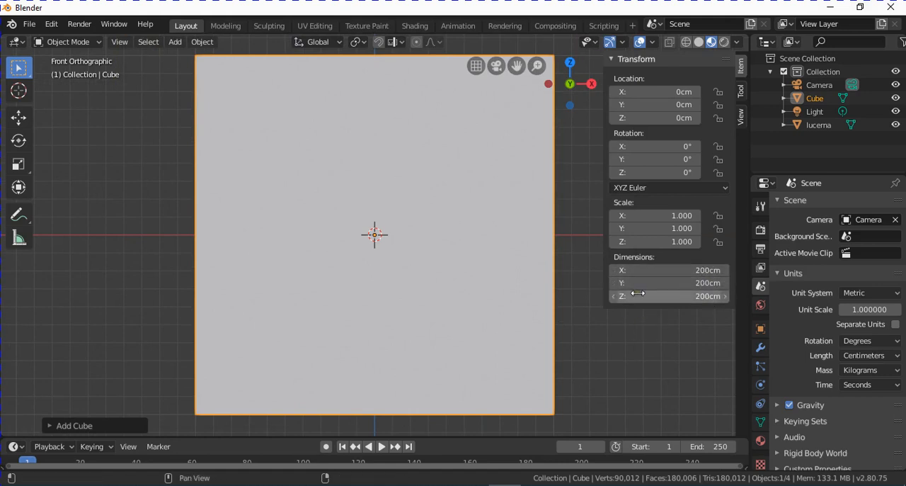
- Set the cube's X, Y and Z dimensions to 10 cm each
{"action": "left_click", "coordinate": [676, 271]}
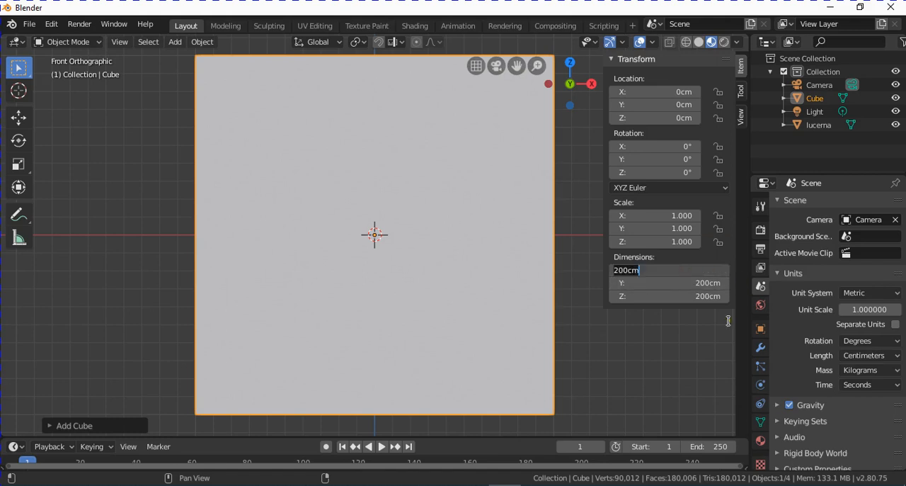
{"action": "type", "text": "1"}
{"action": "key", "text": "Tab"}
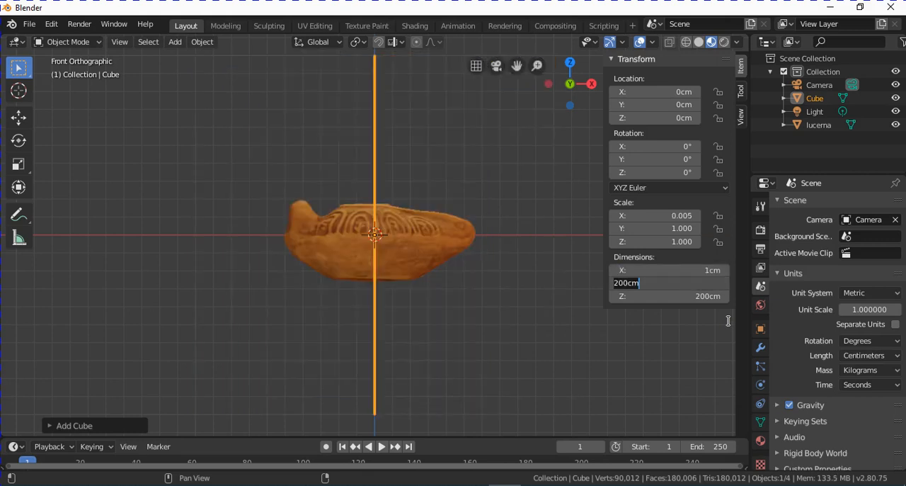
{"action": "left_click", "coordinate": [700, 269]}
{"action": "type", "text": "10"}
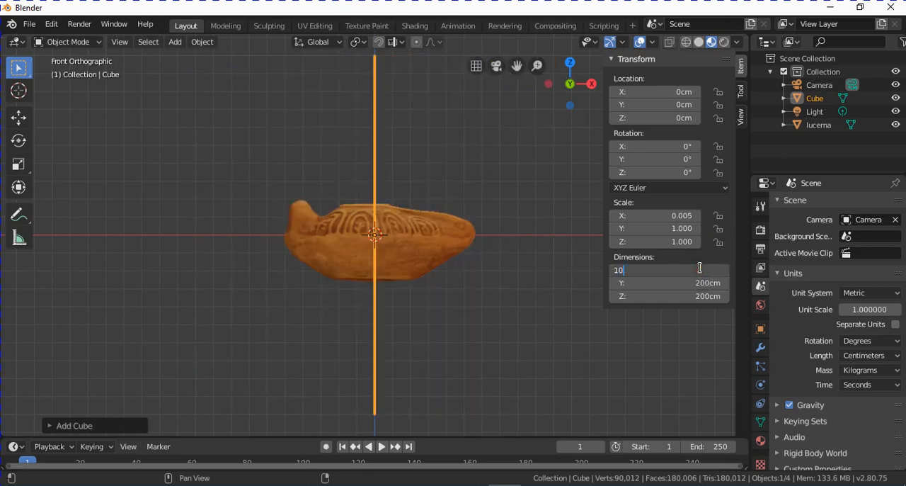
{"action": "key", "text": "Tab"}
{"action": "type", "text": "10"}
{"action": "key", "text": "Tab"}
{"action": "type", "text": "10"}
{"action": "key", "text": "Return"}
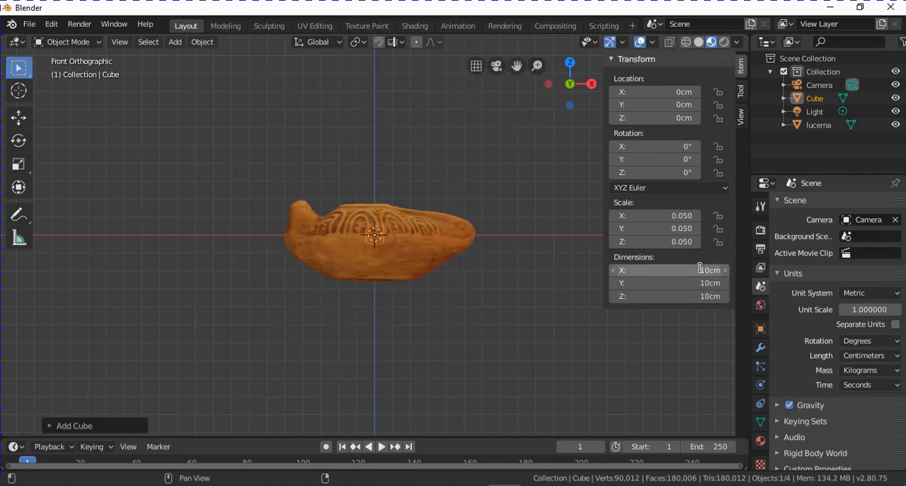
- In wireframe shading, scale the lamp down uniformly to about 9.24 cm long, using the cube as a size reference
{"action": "scroll", "coordinate": [446, 243], "scroll_direction": "up", "scroll_amount": 4}
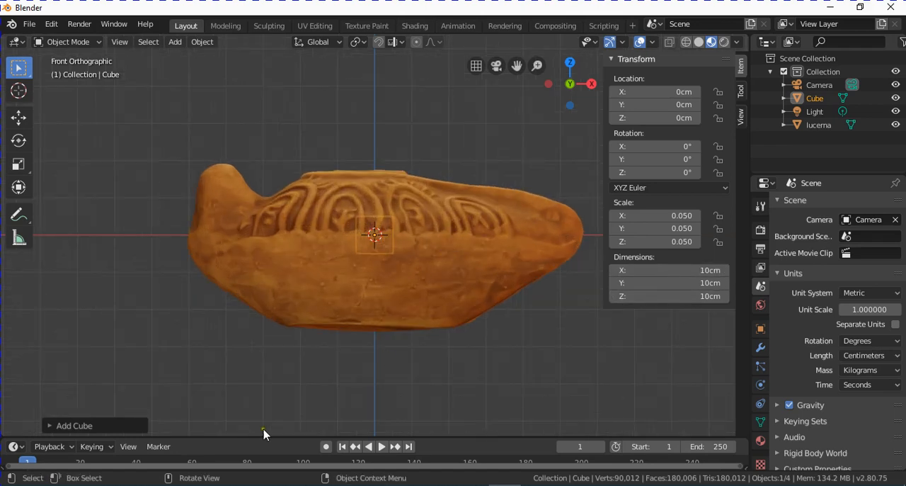
{"action": "left_click", "coordinate": [685, 43]}
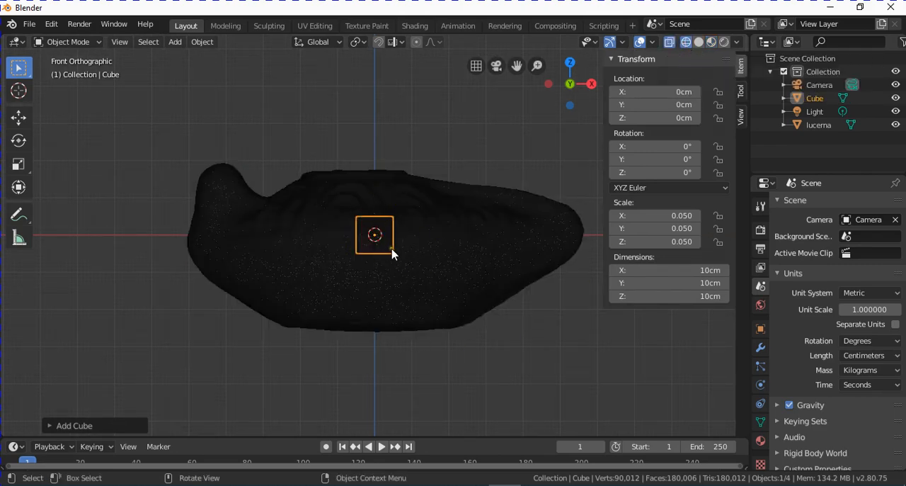
{"action": "scroll", "coordinate": [393, 253], "scroll_direction": "up", "scroll_amount": 2}
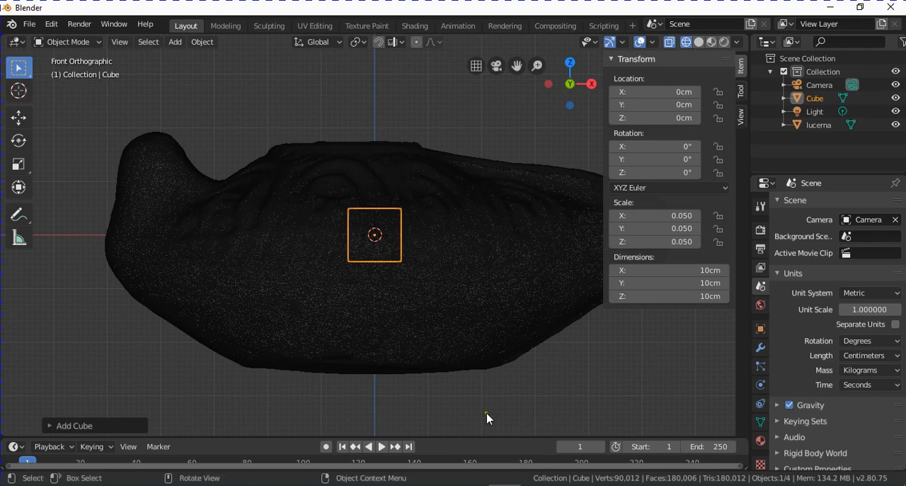
{"action": "left_click", "coordinate": [489, 307]}
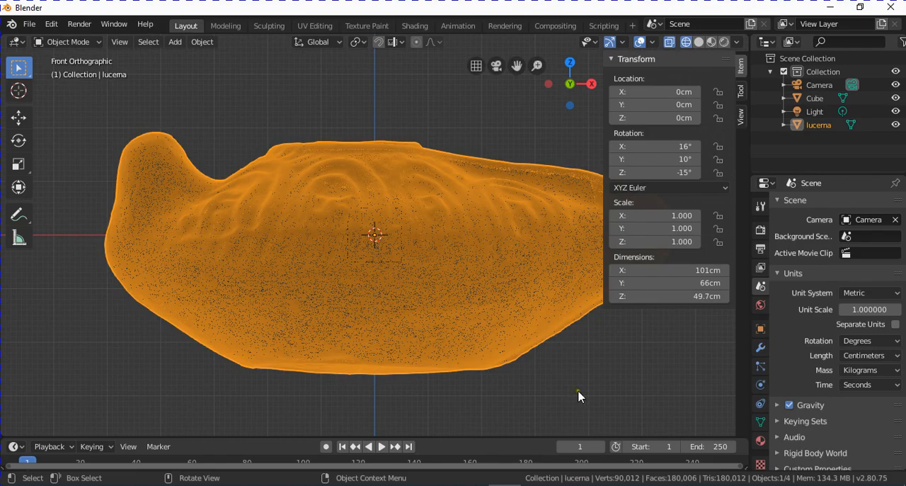
{"action": "key", "text": "s"}
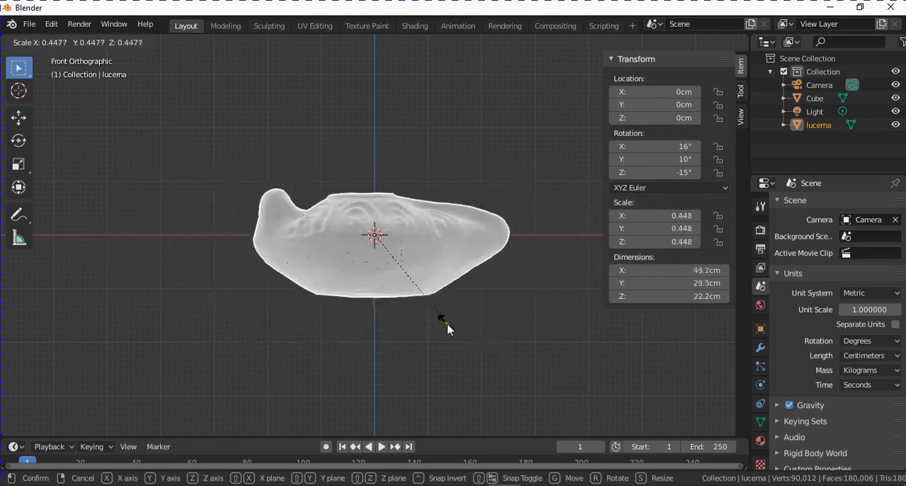
{"action": "left_click", "coordinate": [379, 264]}
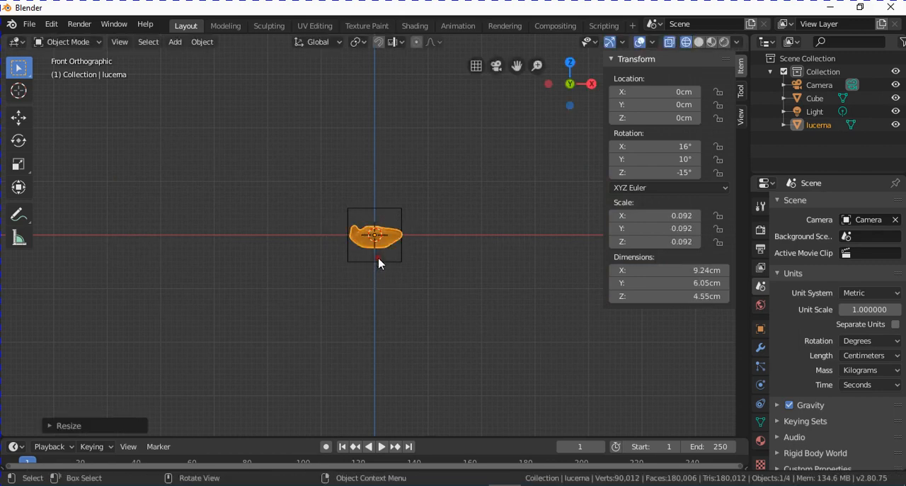
- Move the reference cube to about X 0.26 cm and Z 0.14 cm so it encloses the lamp's full length
{"action": "scroll", "coordinate": [388, 265], "scroll_direction": "up", "scroll_amount": 10}
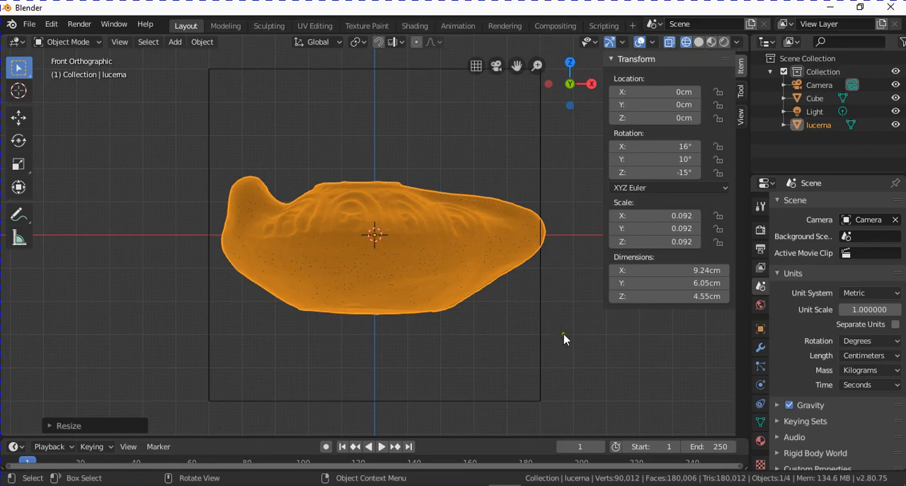
{"action": "left_click", "coordinate": [540, 324]}
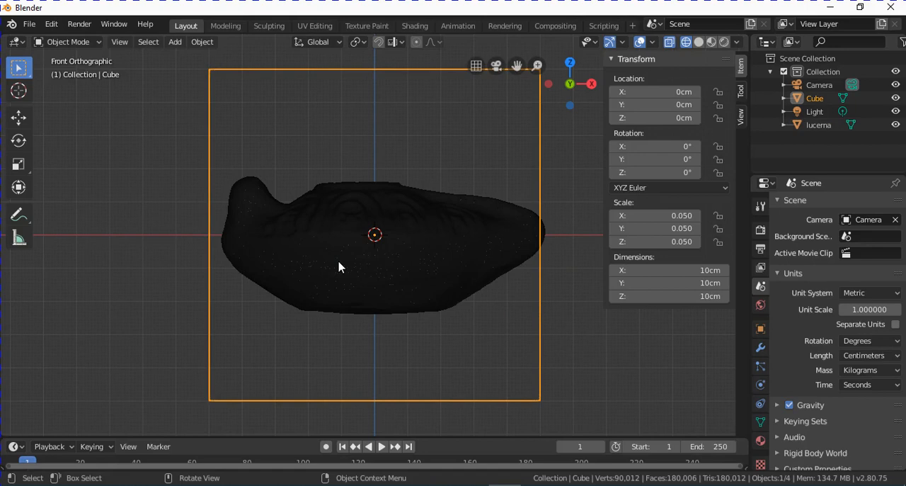
{"action": "key", "text": "g"}
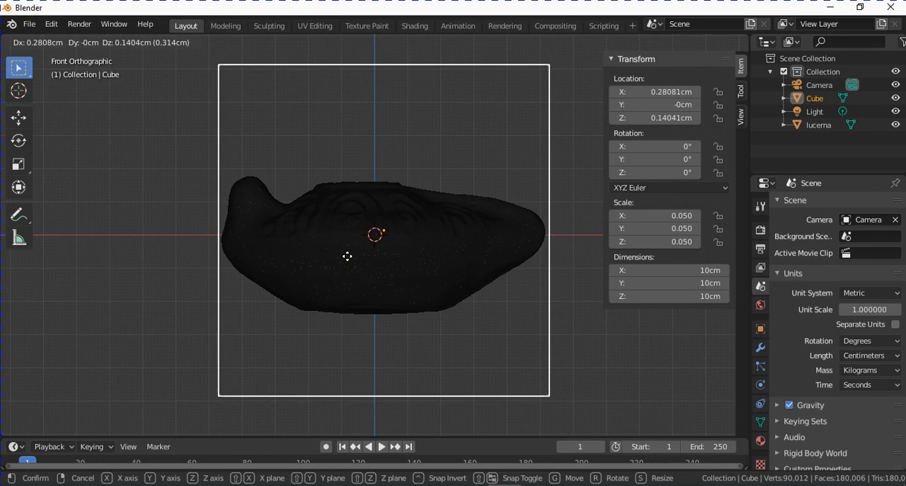
{"action": "left_click", "coordinate": [346, 255]}
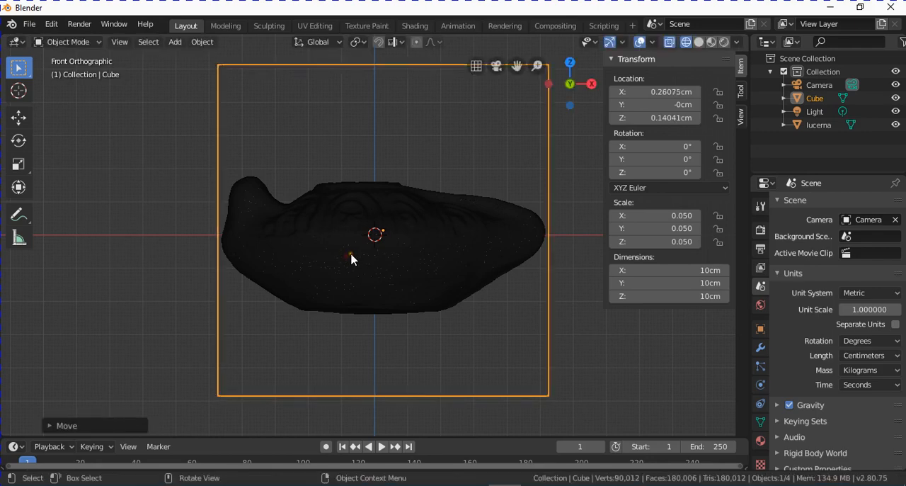
- Scale the lamp up uniformly to an X dimension of about 9.37 cm to fill the reference cube's width
{"action": "scroll", "coordinate": [331, 260], "scroll_direction": "up", "scroll_amount": 1}
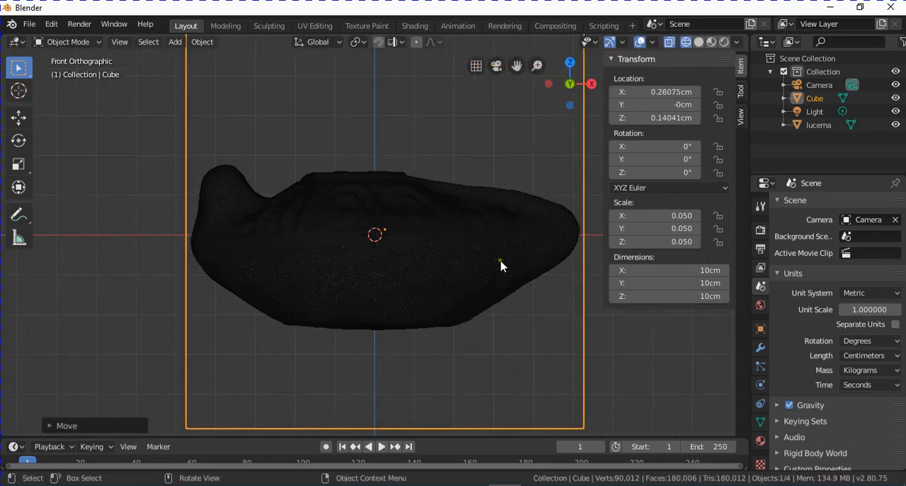
{"action": "left_click", "coordinate": [401, 283]}
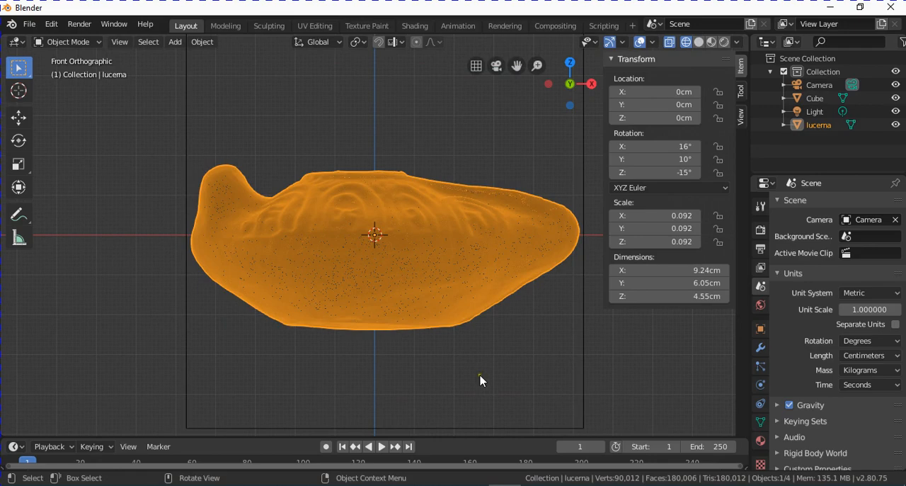
{"action": "key", "text": "s"}
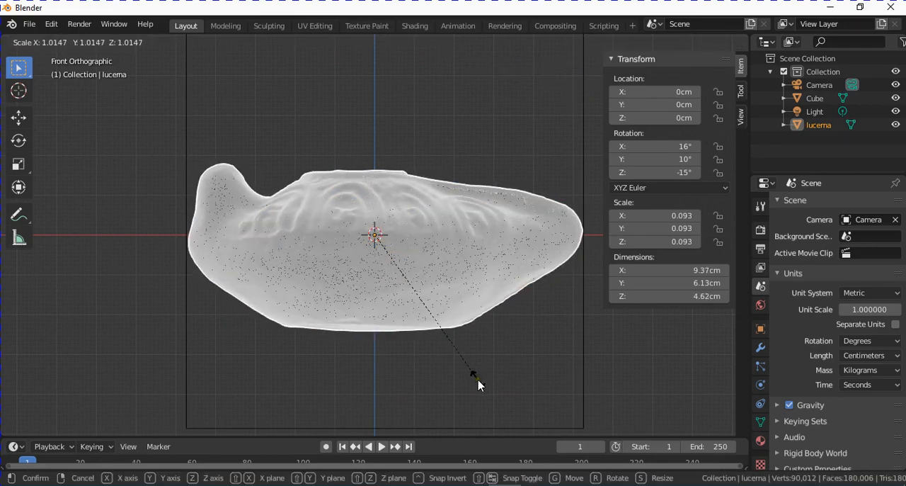
{"action": "left_click", "coordinate": [479, 384]}
- Switch the viewport to solid shading and delete the reference cube
{"action": "scroll", "coordinate": [503, 372], "scroll_direction": "down", "scroll_amount": 1}
{"action": "middle_click_drag", "start_coordinate": [461, 318], "coordinate": [496, 304]}
{"action": "left_click", "coordinate": [698, 42]}
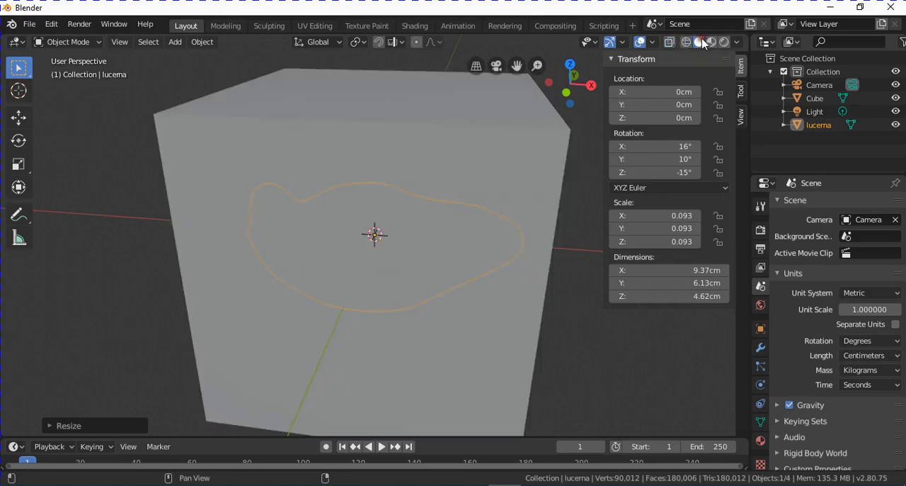
{"action": "mouse_move", "coordinate": [417, 181]}
{"action": "middle_mouse_down"}
{"action": "mouse_move", "coordinate": [424, 203]}
{"action": "mouse_move", "coordinate": [457, 203]}
{"action": "mouse_move", "coordinate": [446, 204]}
{"action": "middle_mouse_up"}
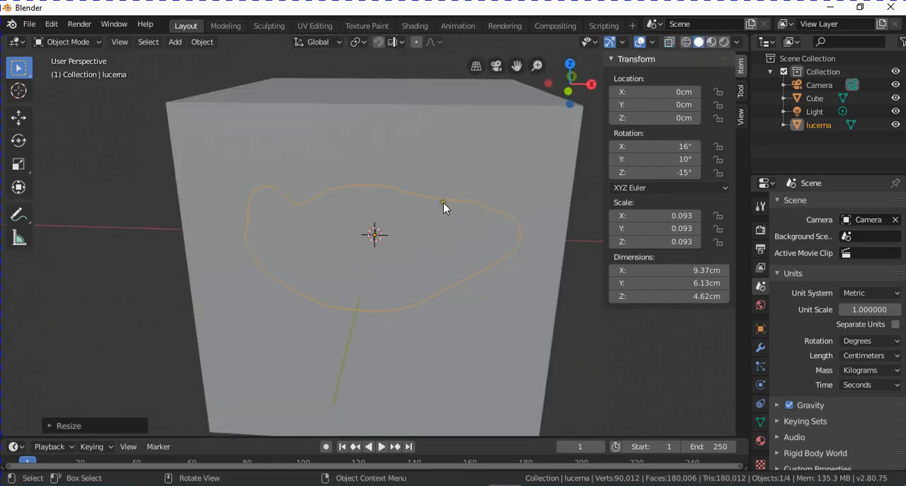
{"action": "left_click", "coordinate": [407, 125]}
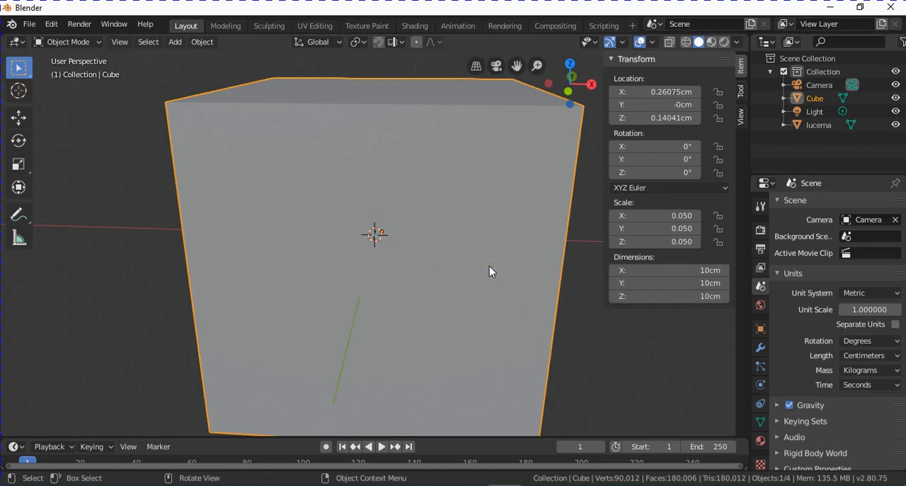
{"action": "key", "text": "Delete"}
- Select the lamp and apply its rotation and scale
{"action": "middle_click_drag", "start_coordinate": [489, 269], "coordinate": [403, 313]}
{"action": "scroll", "coordinate": [404, 313], "scroll_direction": "down", "scroll_amount": 4}
{"action": "middle_click_drag", "start_coordinate": [411, 237], "coordinate": [393, 265]}
{"action": "middle_click_drag", "start_coordinate": [504, 254], "coordinate": [262, 281]}
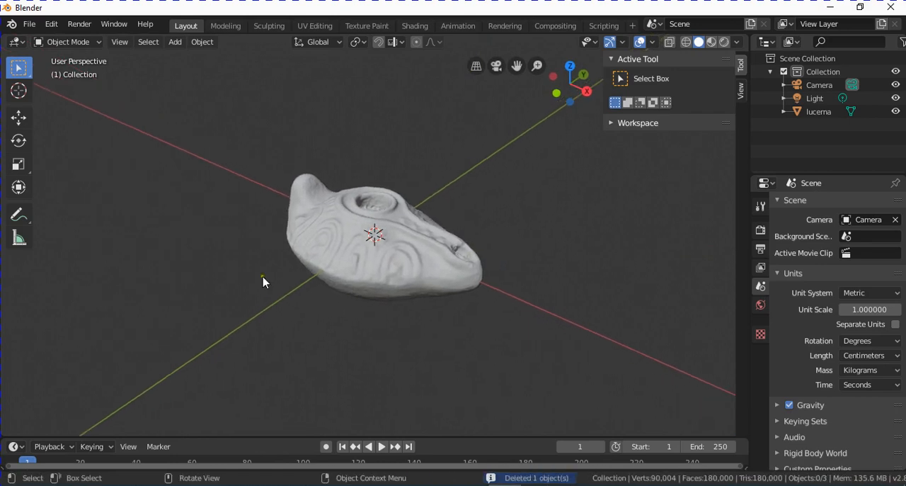
{"action": "left_click", "coordinate": [434, 252]}
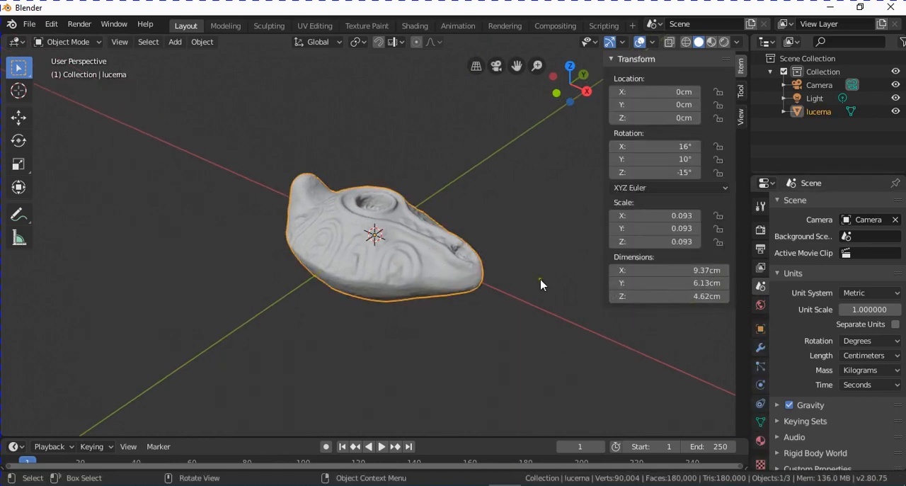
{"action": "mouse_move", "coordinate": [541, 284]}
{"action": "middle_mouse_down"}
{"action": "mouse_move", "coordinate": [387, 271]}
{"action": "mouse_move", "coordinate": [538, 280]}
{"action": "middle_mouse_up"}
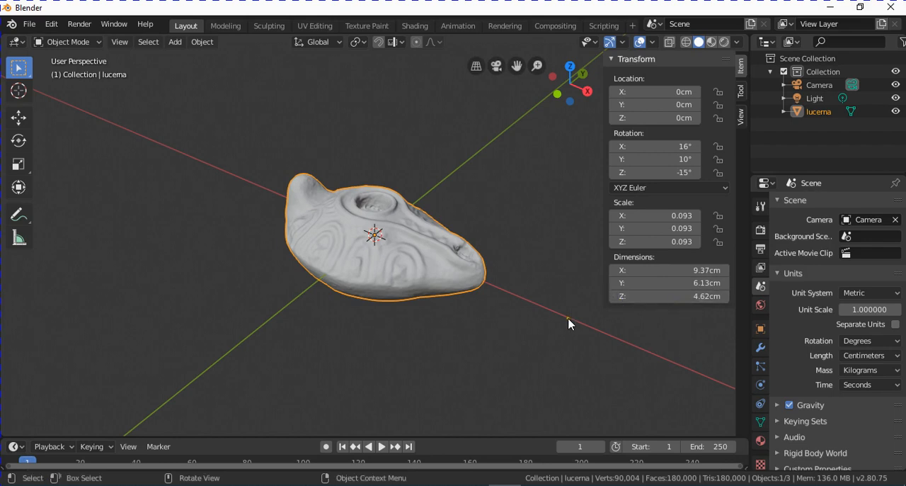
{"action": "left_click", "coordinate": [203, 43]}
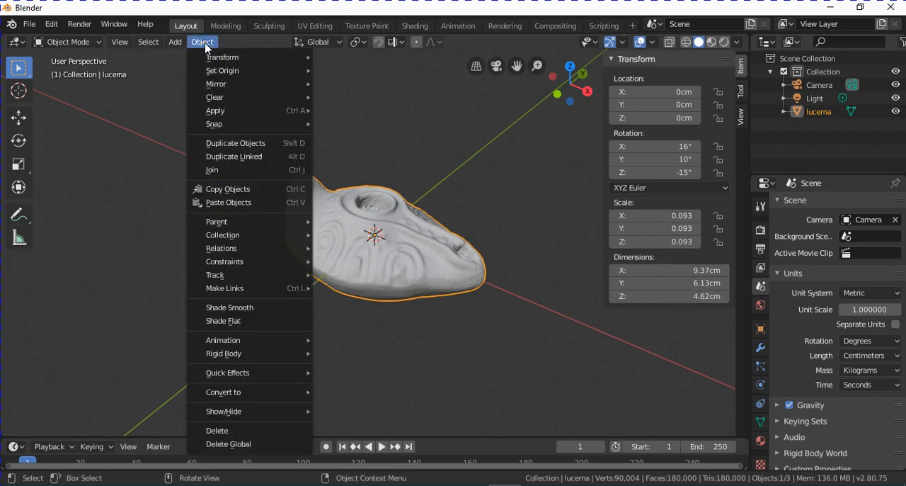
{"action": "mouse_move", "coordinate": [234, 113]}
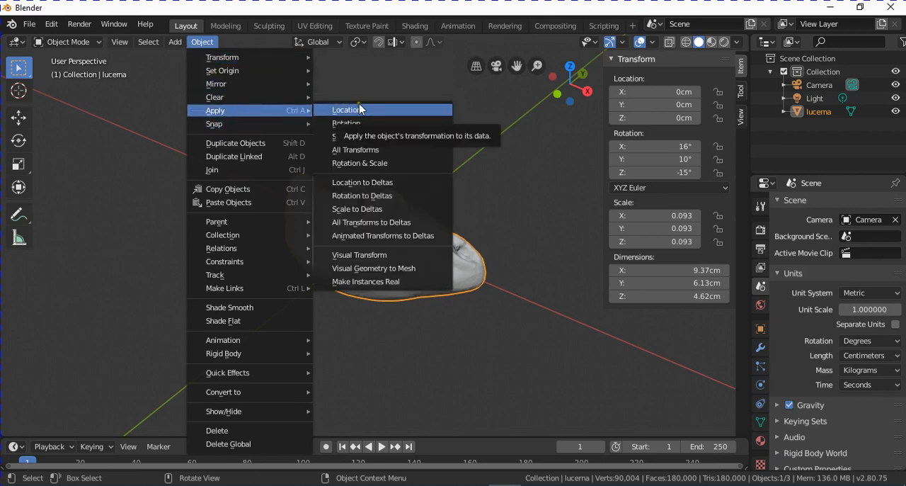
{"action": "left_click", "coordinate": [394, 171]}
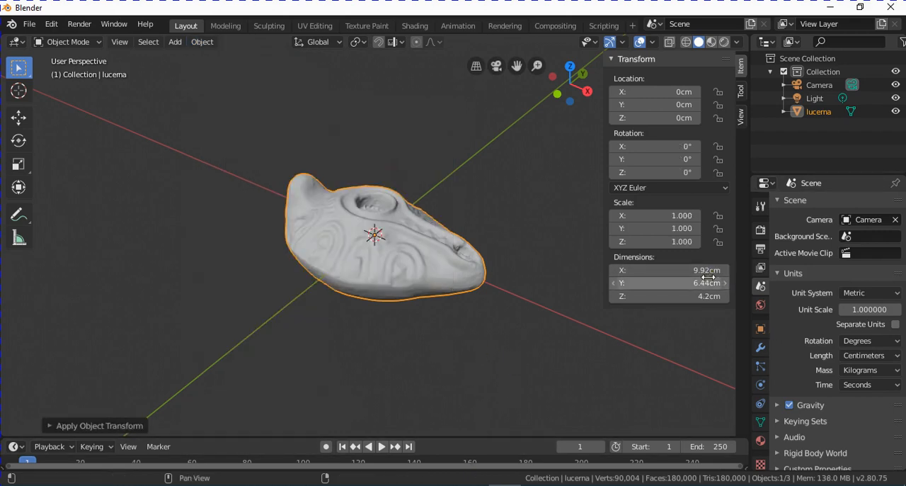
- Scale the lamp uniformly until its X dimension is 10 cm
{"action": "middle_click_drag", "start_coordinate": [356, 317], "coordinate": [443, 277]}
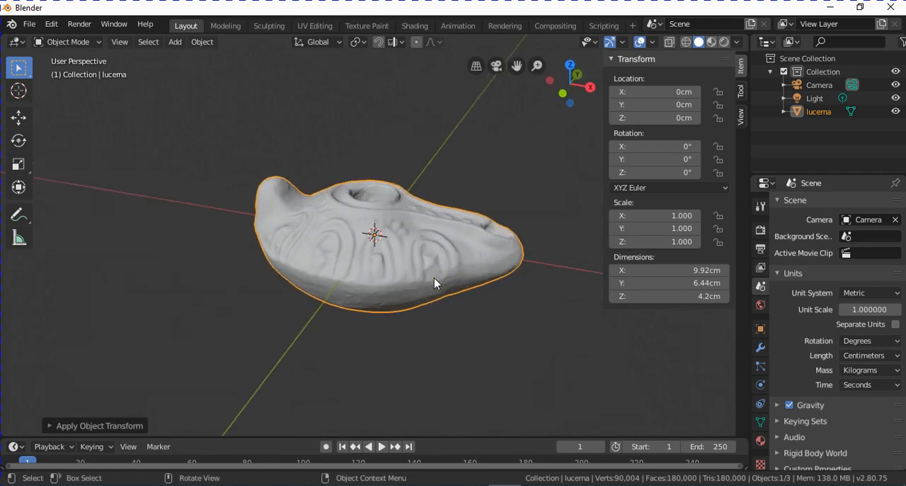
{"action": "key", "text": "s"}
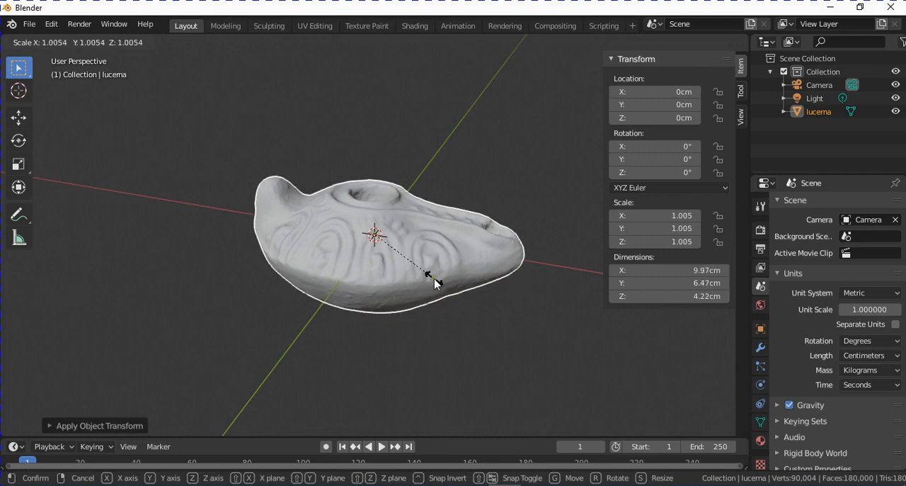
{"action": "left_click", "coordinate": [436, 283]}
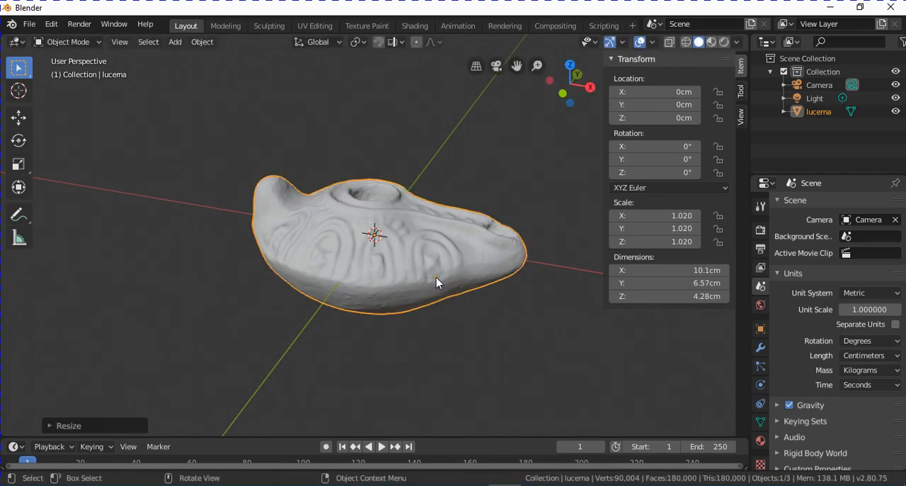
{"action": "key", "text": "s"}
{"action": "left_click", "coordinate": [435, 280]}
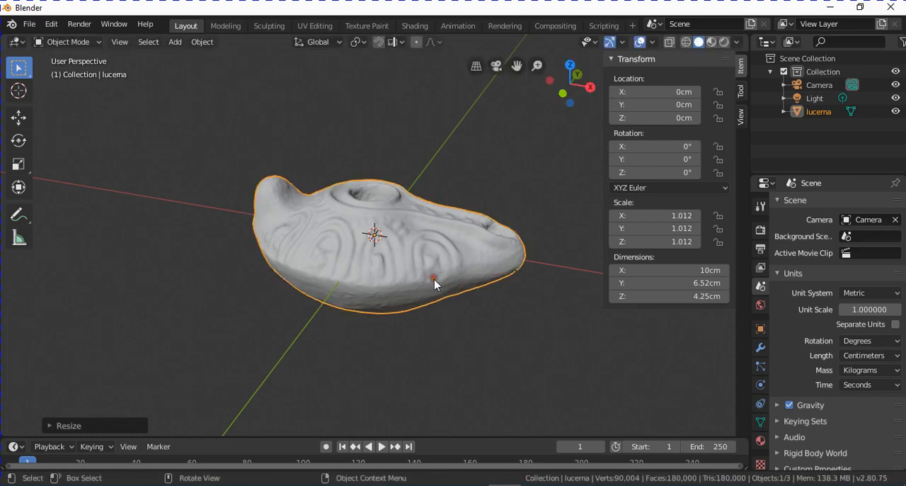
- Show the lamp with its material texture in the viewport and examine it from several sides
{"action": "middle_click_drag", "start_coordinate": [559, 315], "coordinate": [255, 296]}
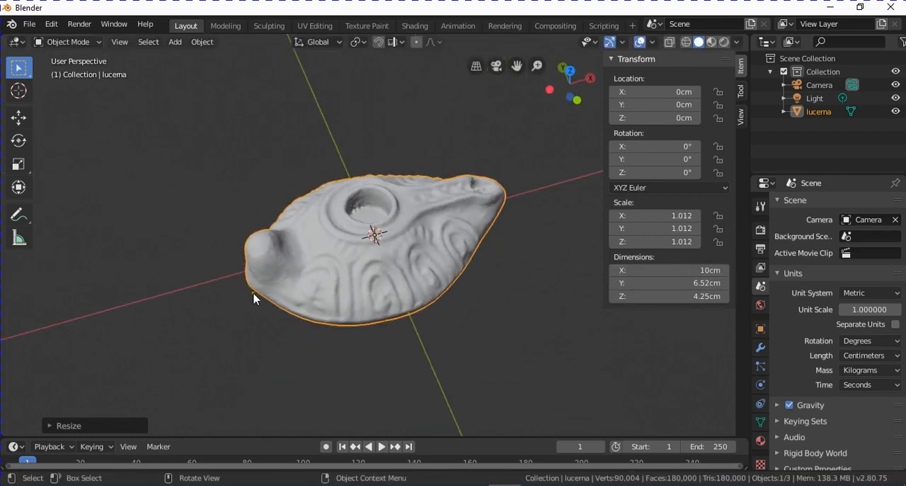
{"action": "middle_click_drag", "start_coordinate": [466, 307], "coordinate": [445, 333]}
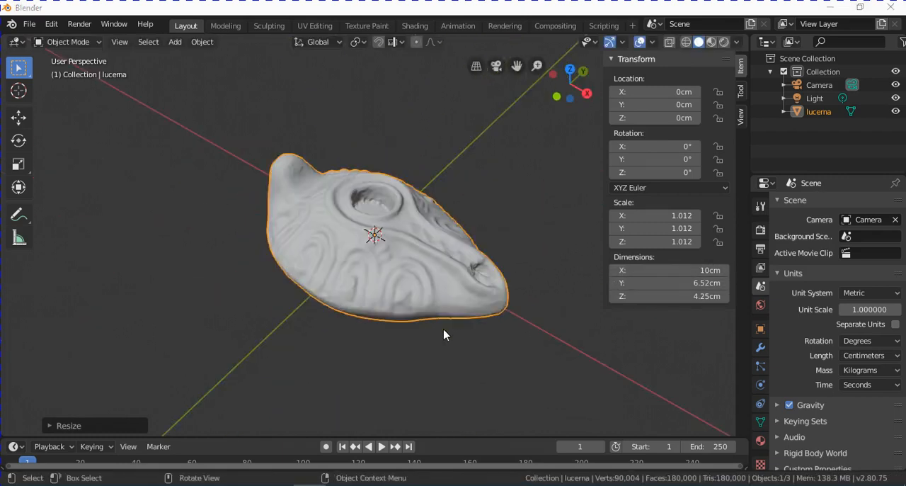
{"action": "left_click", "coordinate": [711, 43]}
{"action": "mouse_move", "coordinate": [502, 318]}
{"action": "middle_mouse_down"}
{"action": "mouse_move", "coordinate": [448, 290]}
{"action": "mouse_move", "coordinate": [395, 243]}
{"action": "mouse_move", "coordinate": [415, 263]}
{"action": "mouse_move", "coordinate": [441, 255]}
{"action": "mouse_move", "coordinate": [323, 253]}
{"action": "mouse_move", "coordinate": [307, 237]}
{"action": "mouse_move", "coordinate": [360, 257]}
{"action": "middle_mouse_up"}
{"action": "scroll", "coordinate": [396, 262], "scroll_direction": "up", "scroll_amount": 3}
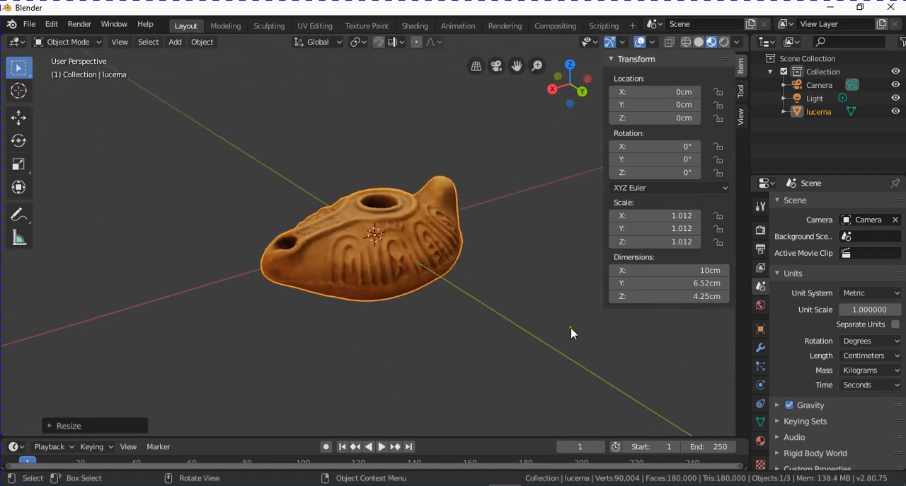